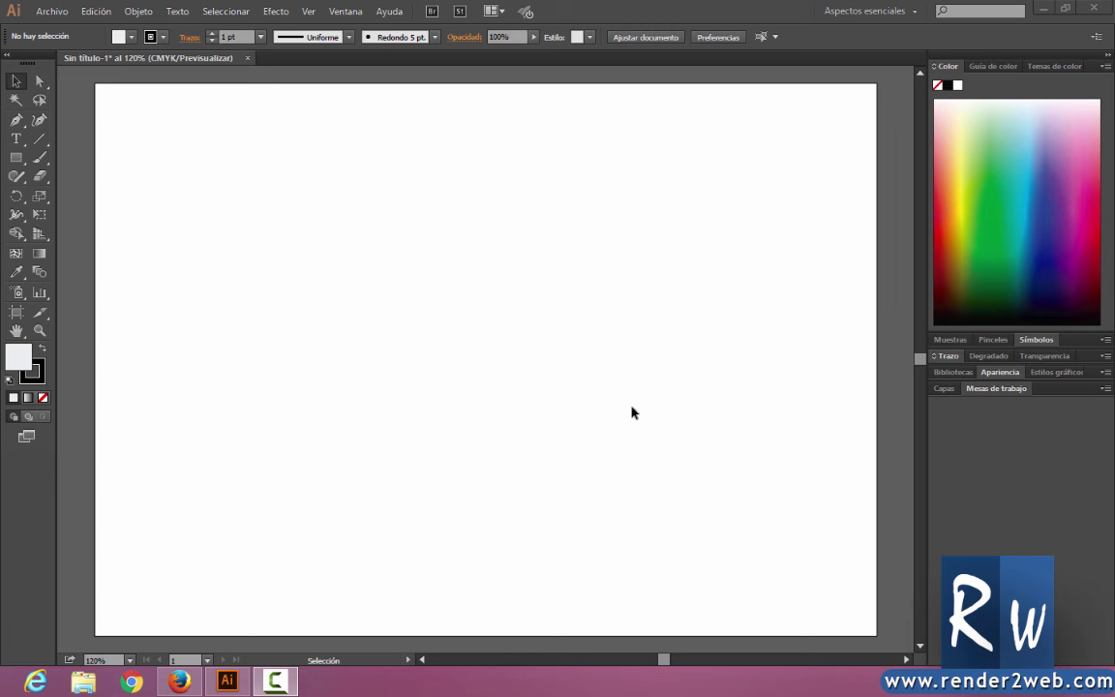
Sketch three circles and four rectangles across the artboard with the Shaper Tool.
left_click(18, 177)
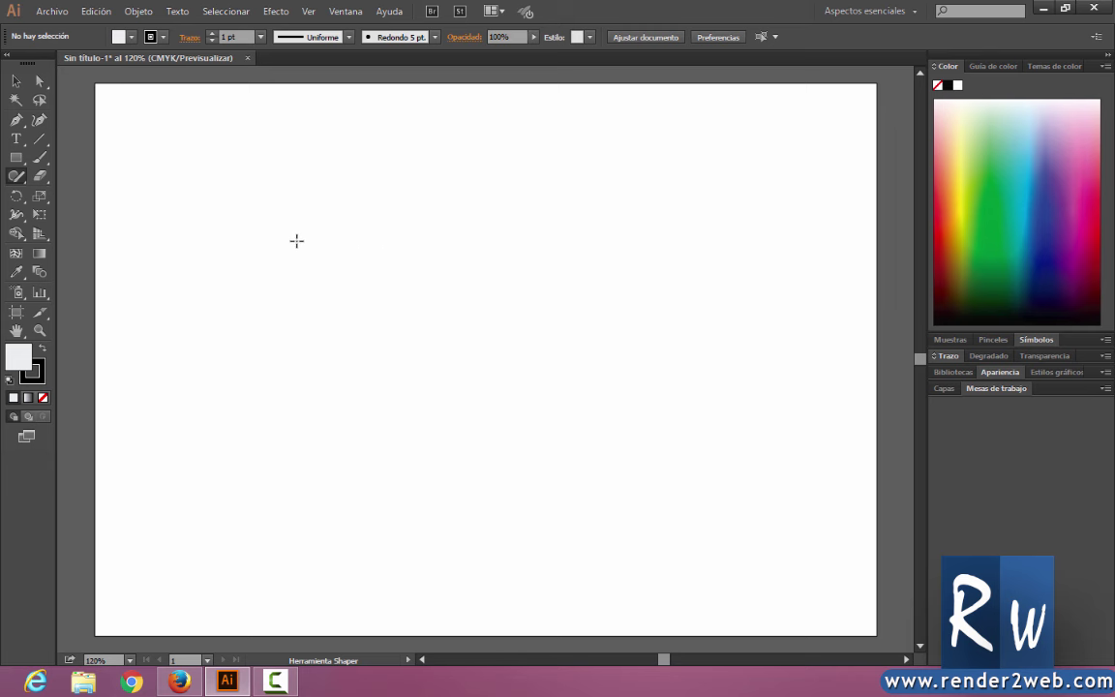
mouse_move(282, 209)
left_mouse_down()
mouse_move(341, 232)
mouse_move(258, 188)
left_mouse_up()
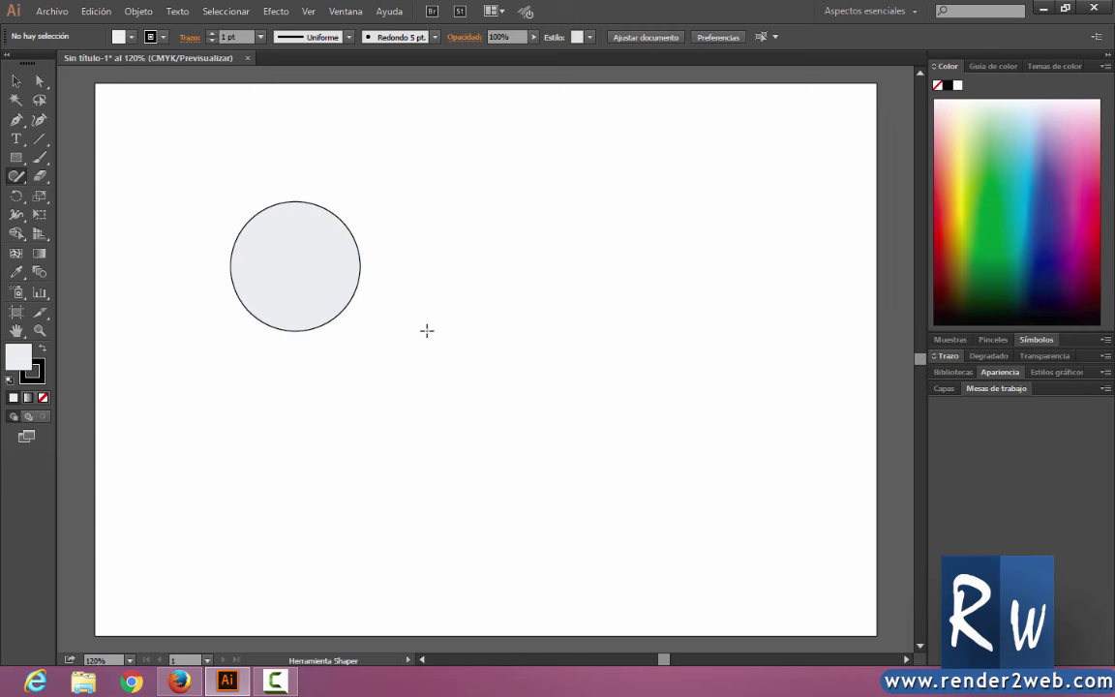
mouse_move(447, 203)
left_mouse_down()
mouse_move(470, 279)
mouse_move(451, 204)
left_mouse_up()
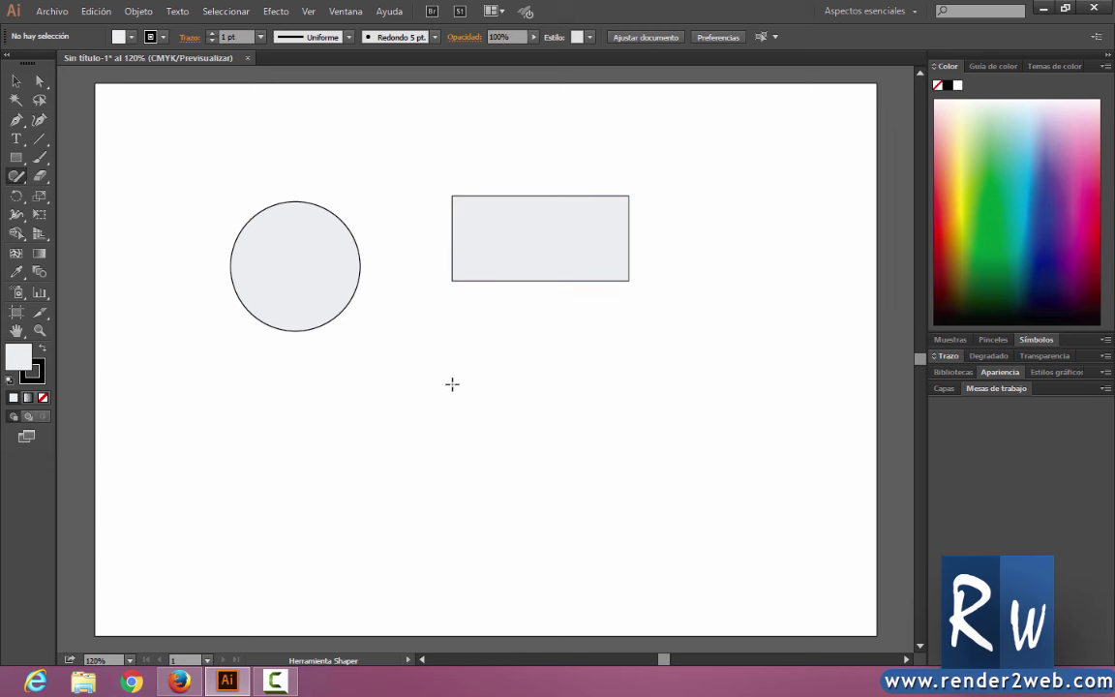
mouse_move(452, 333)
left_mouse_down()
mouse_move(457, 398)
mouse_move(451, 328)
left_mouse_up()
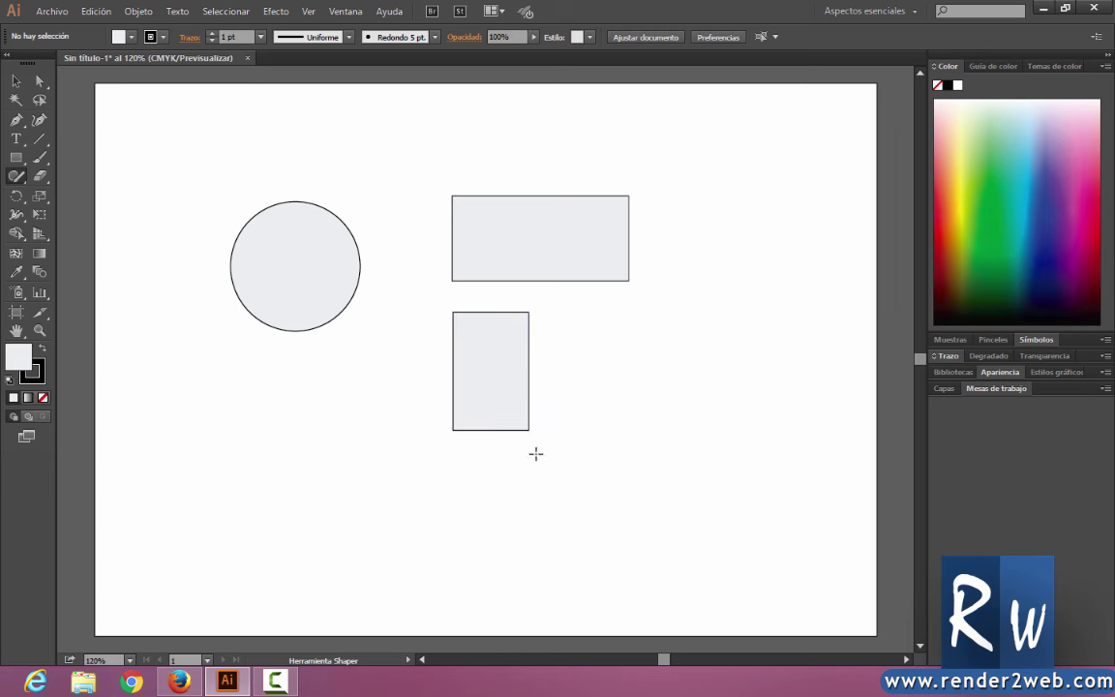
mouse_move(262, 404)
left_mouse_down()
mouse_move(267, 519)
mouse_move(259, 399)
left_mouse_up()
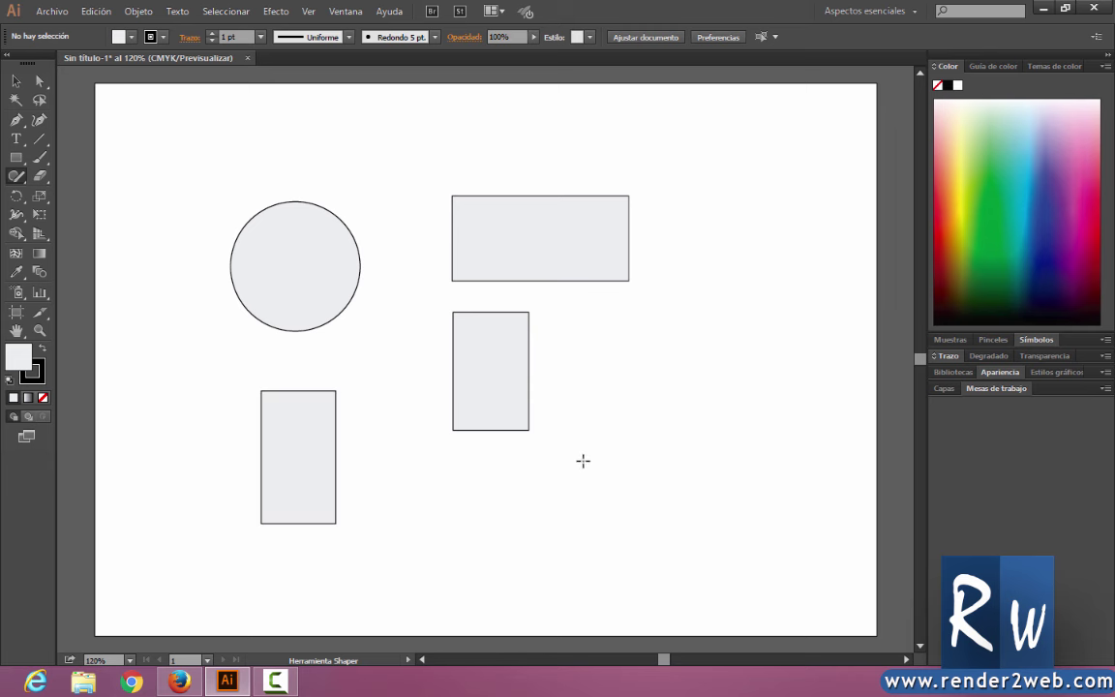
left_click_drag(659, 341, 654, 337)
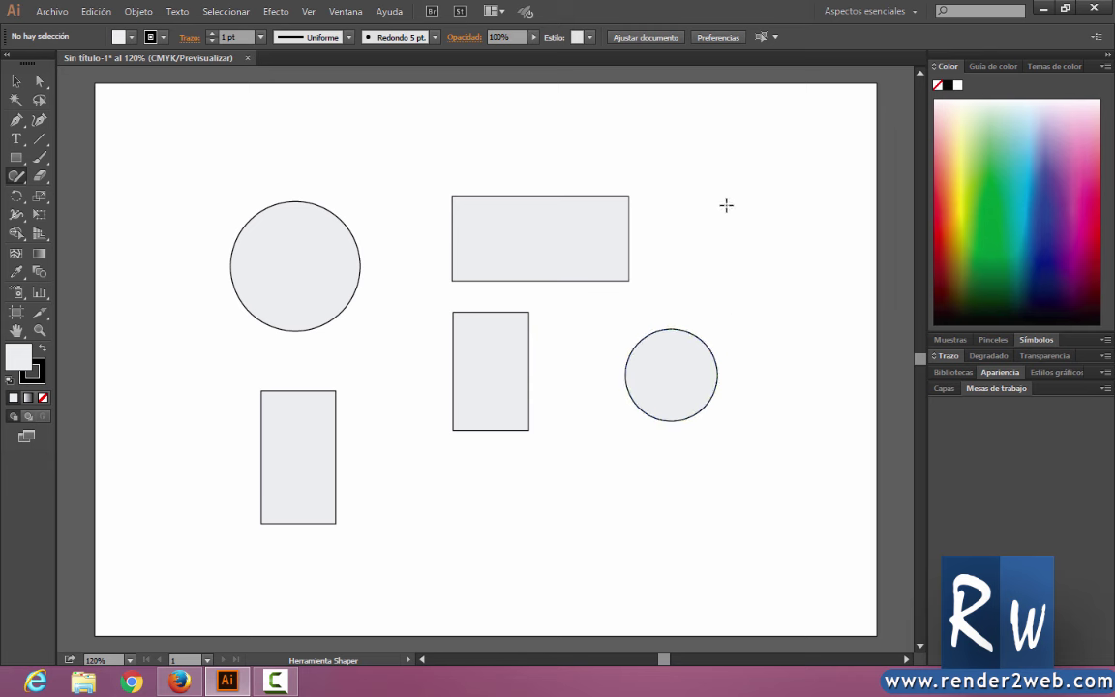
mouse_move(728, 172)
left_mouse_down()
mouse_move(702, 182)
mouse_move(746, 231)
mouse_move(723, 187)
mouse_move(728, 174)
left_mouse_up()
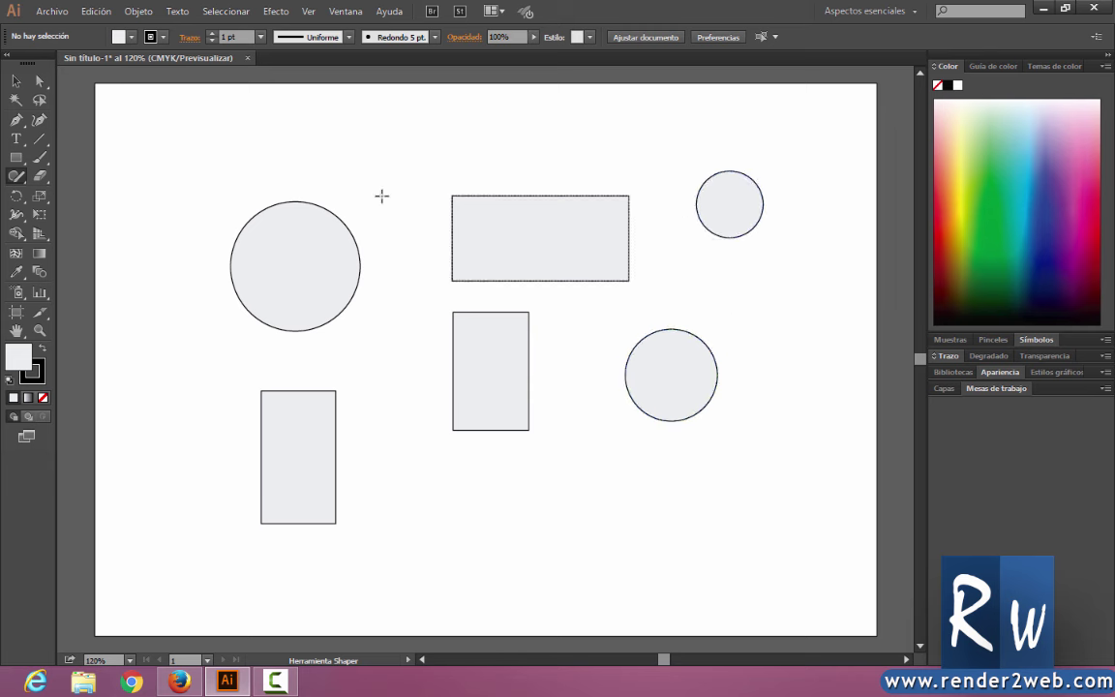
mouse_move(261, 148)
left_mouse_down()
mouse_move(316, 152)
mouse_move(378, 114)
mouse_move(276, 117)
mouse_move(261, 151)
left_mouse_up()
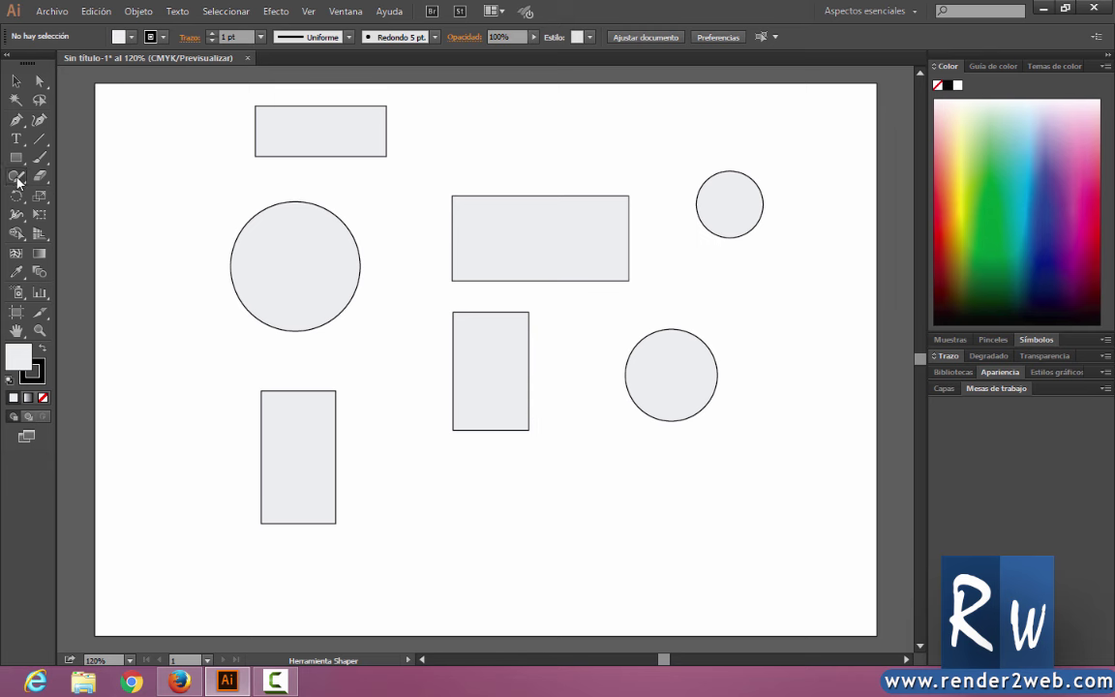
Scribble out the four rectangles and two right-hand circles, then select the large circle.
left_click_drag(172, 152, 293, 132)
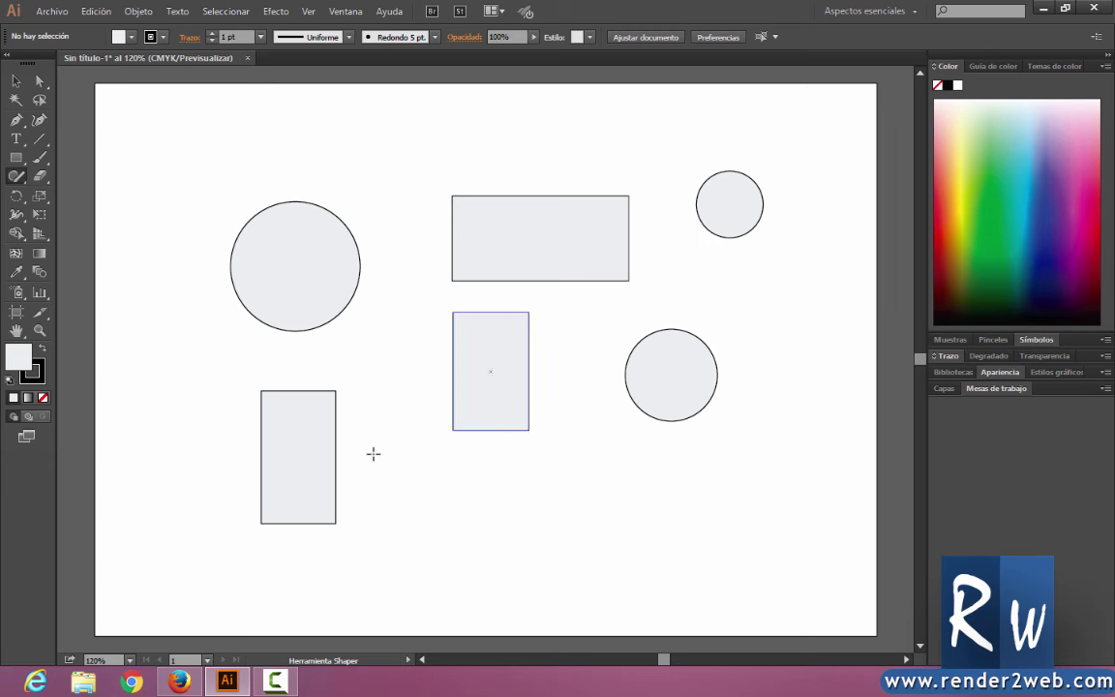
left_click_drag(374, 453, 300, 455)
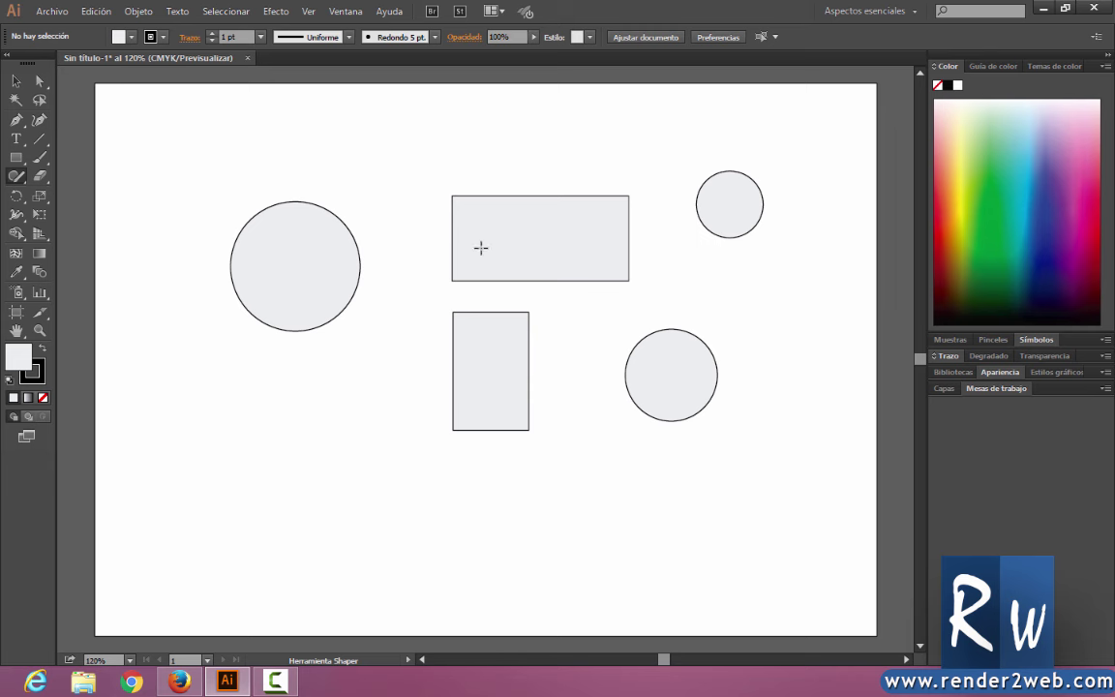
left_click_drag(448, 158, 573, 269)
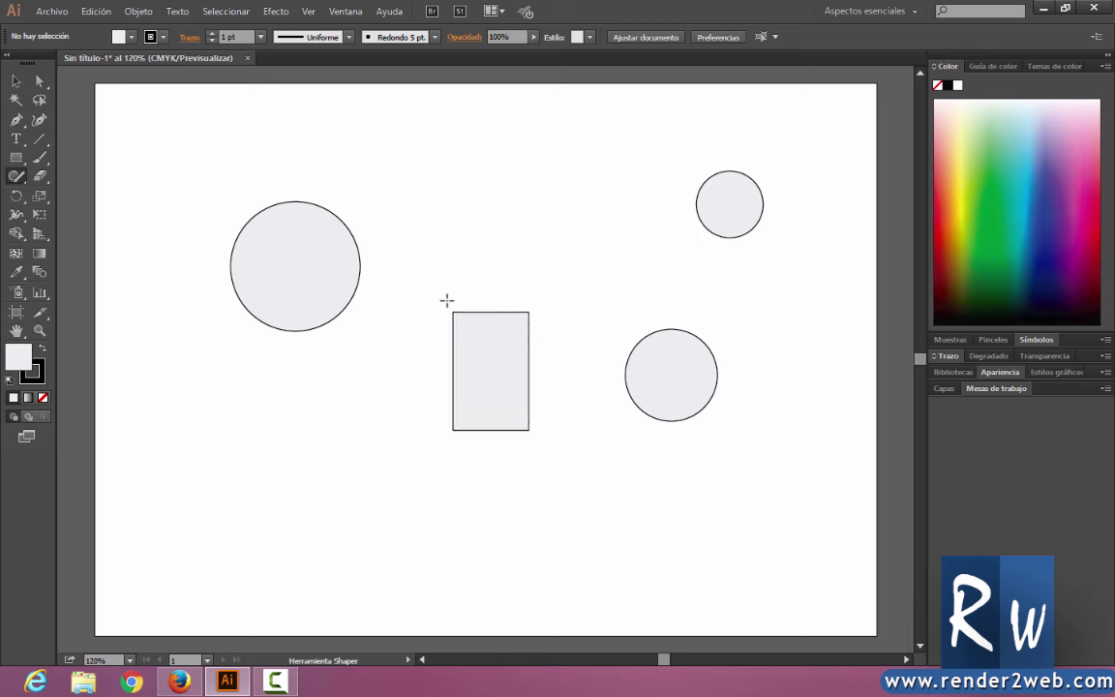
left_click_drag(443, 260, 505, 379)
mouse_move(589, 312)
left_mouse_down()
mouse_move(657, 355)
mouse_move(678, 387)
left_mouse_up()
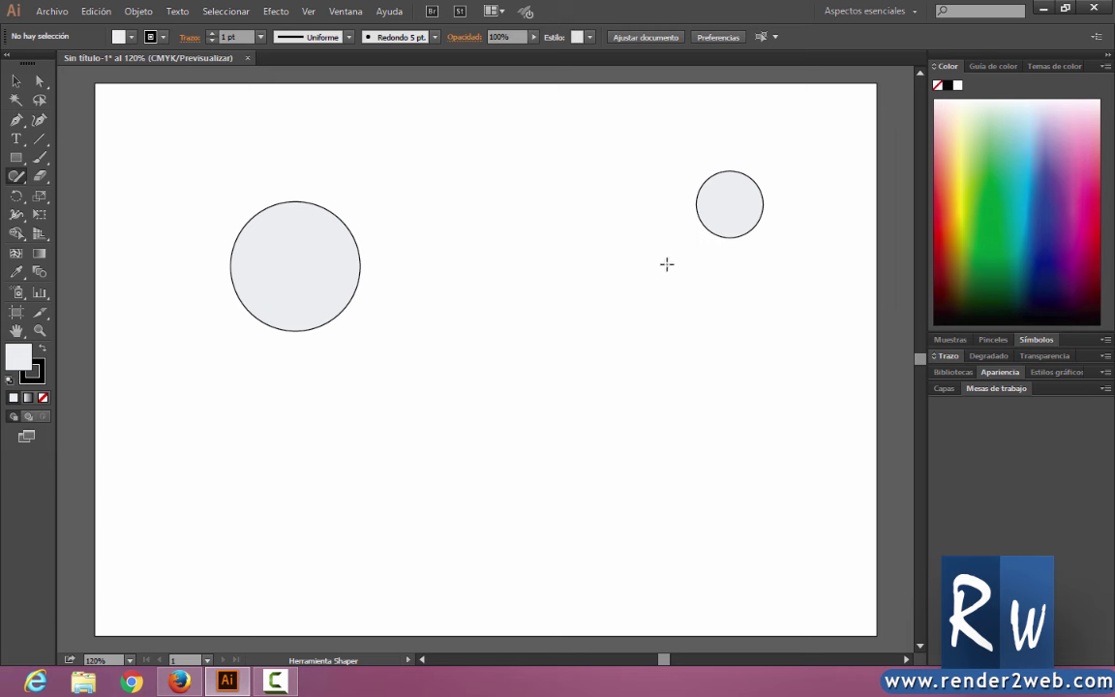
left_click_drag(630, 217, 731, 213)
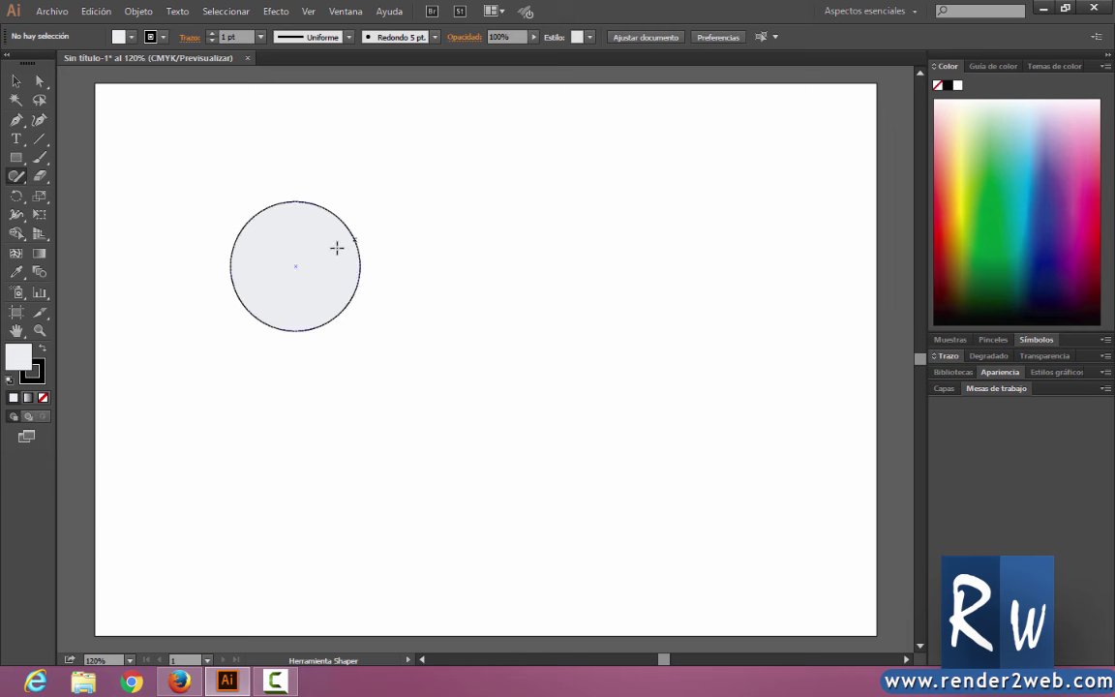
left_click(298, 243)
Enlarge the circle and move it down and to the right.
left_click(310, 249)
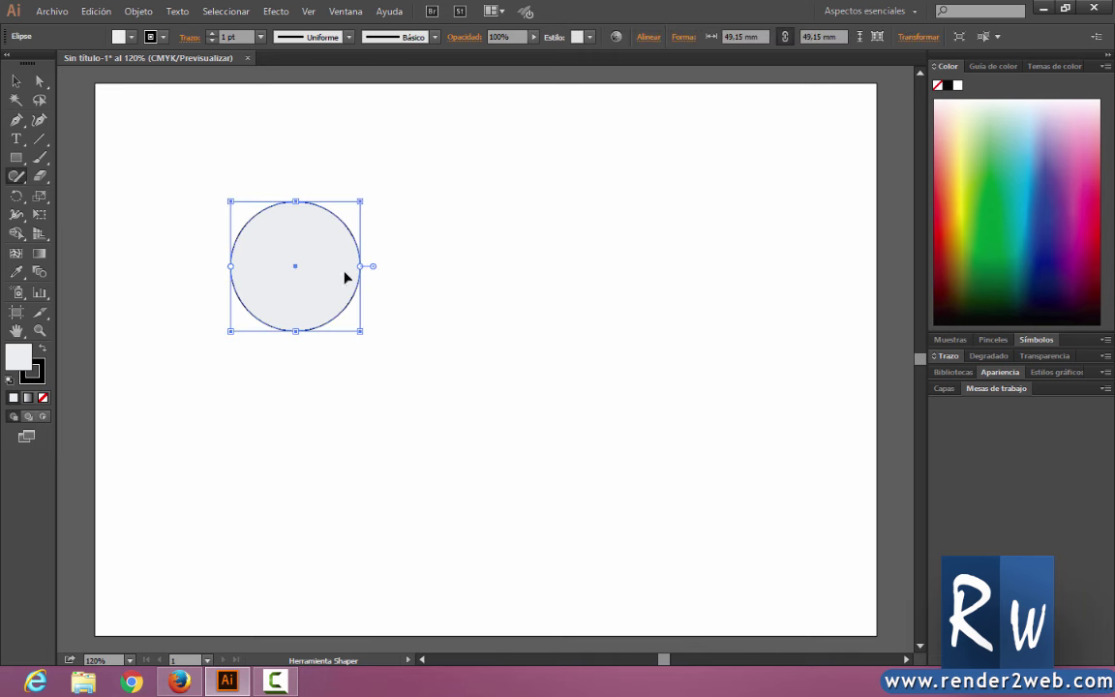
left_click_drag(361, 199, 420, 158)
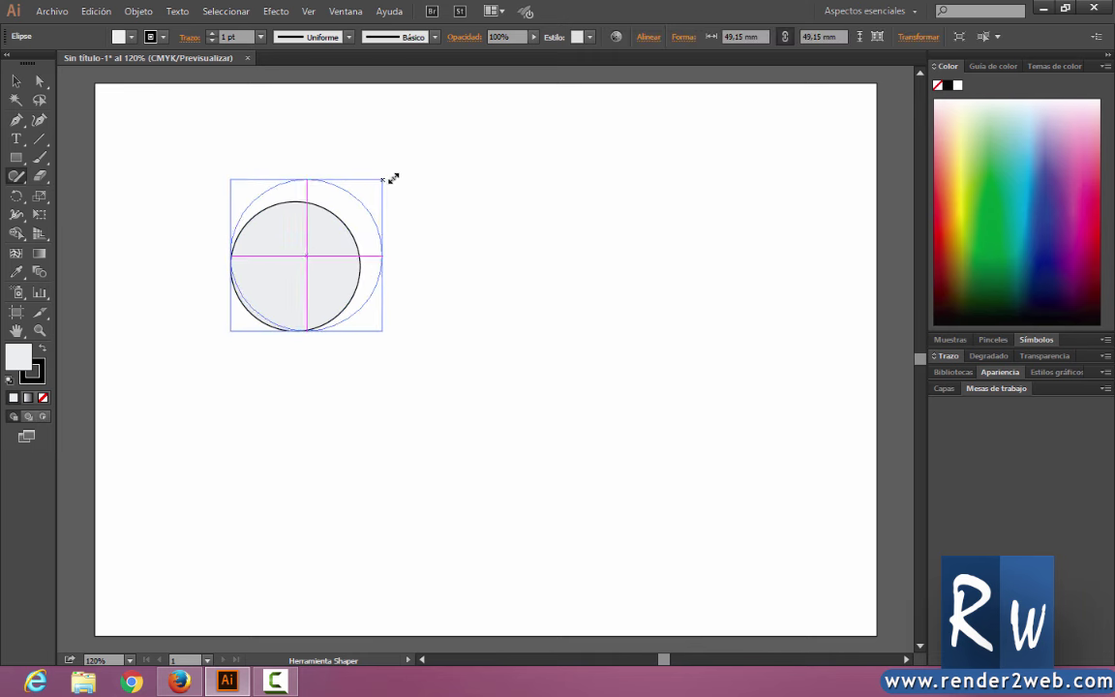
left_click_drag(290, 246, 347, 302)
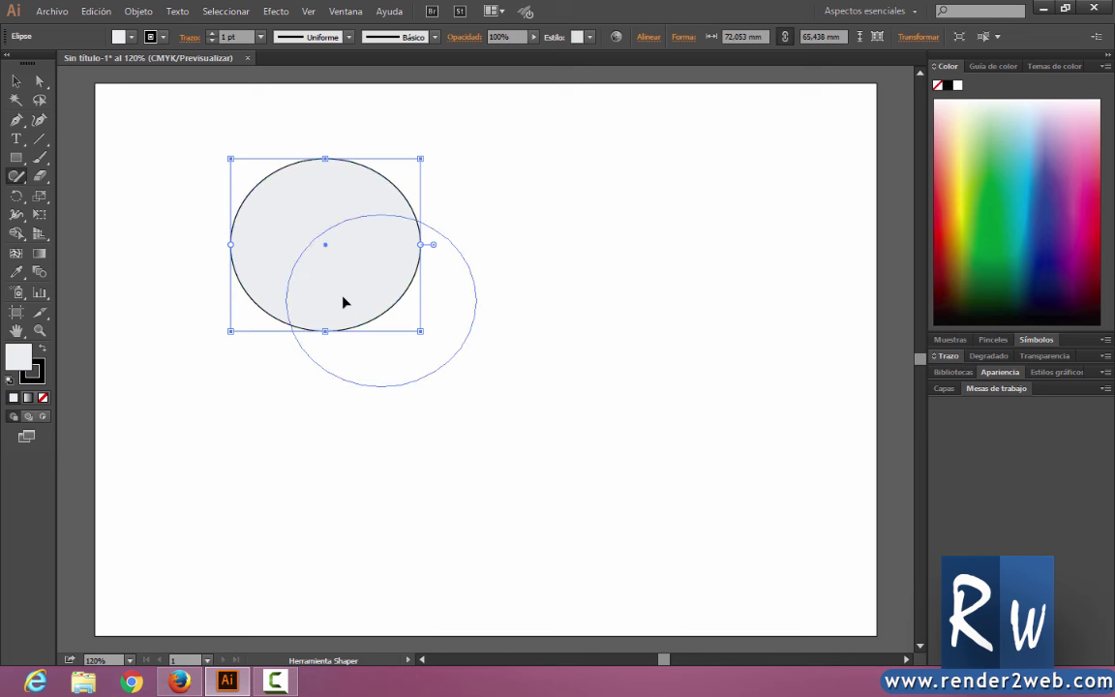
left_click_drag(383, 391, 384, 400)
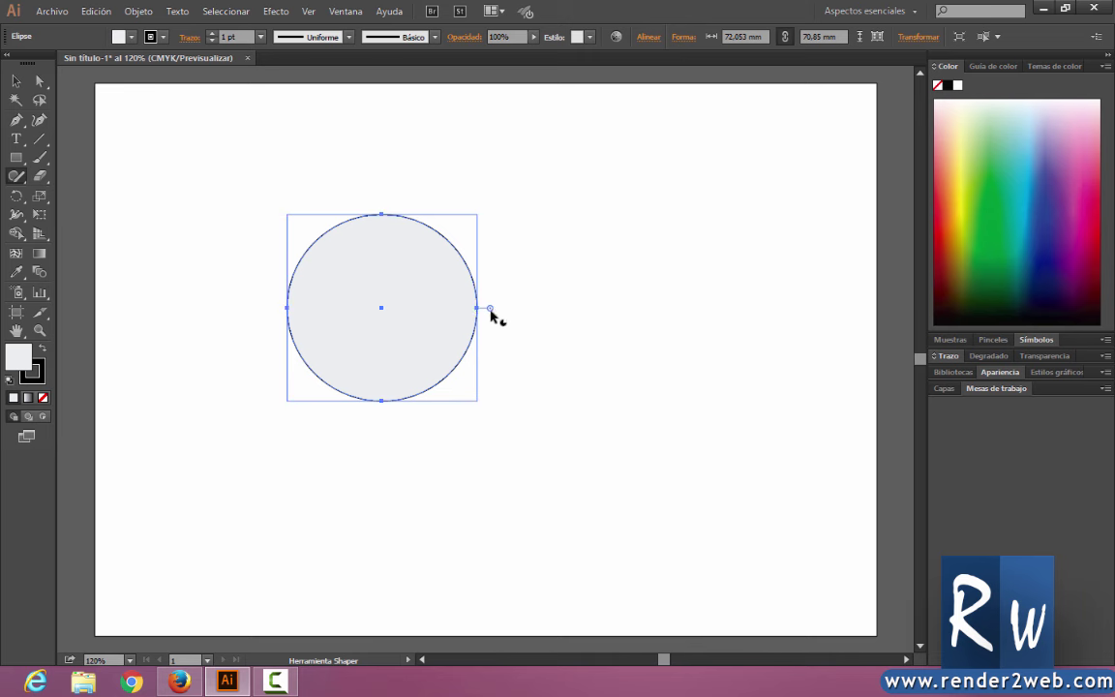
Drag the pie widget to open a lower-right wedge, undoing a stray height change.
left_click_drag(490, 309, 388, 418)
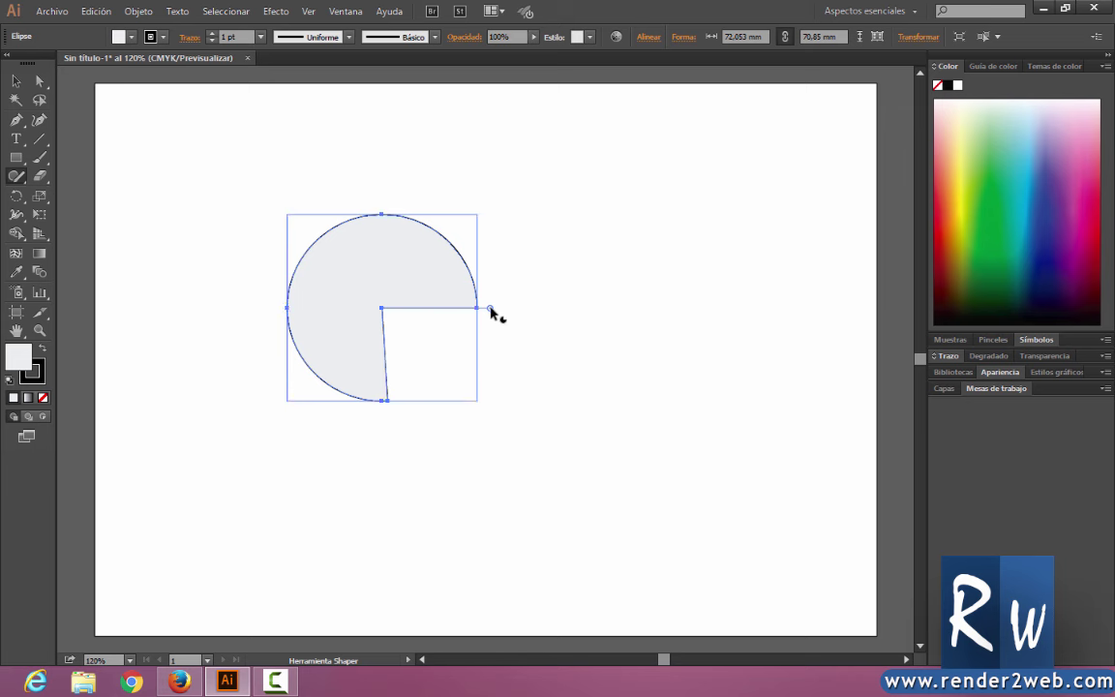
mouse_move(490, 308)
left_mouse_down()
mouse_move(469, 254)
mouse_move(486, 279)
left_mouse_up()
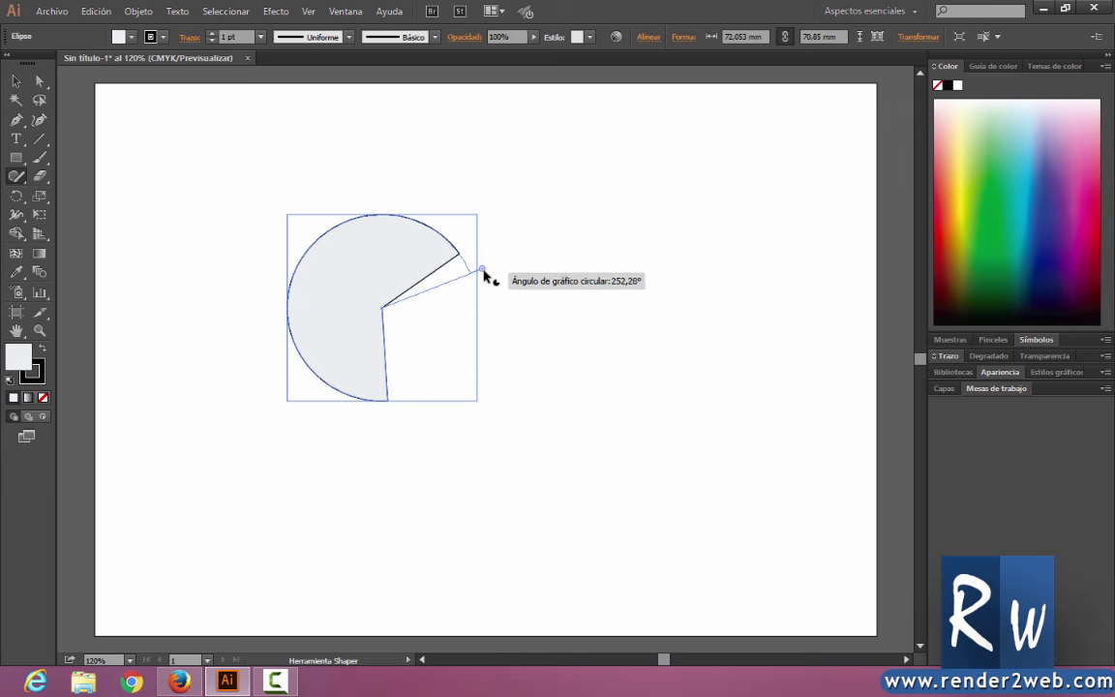
left_click_drag(387, 400, 389, 405)
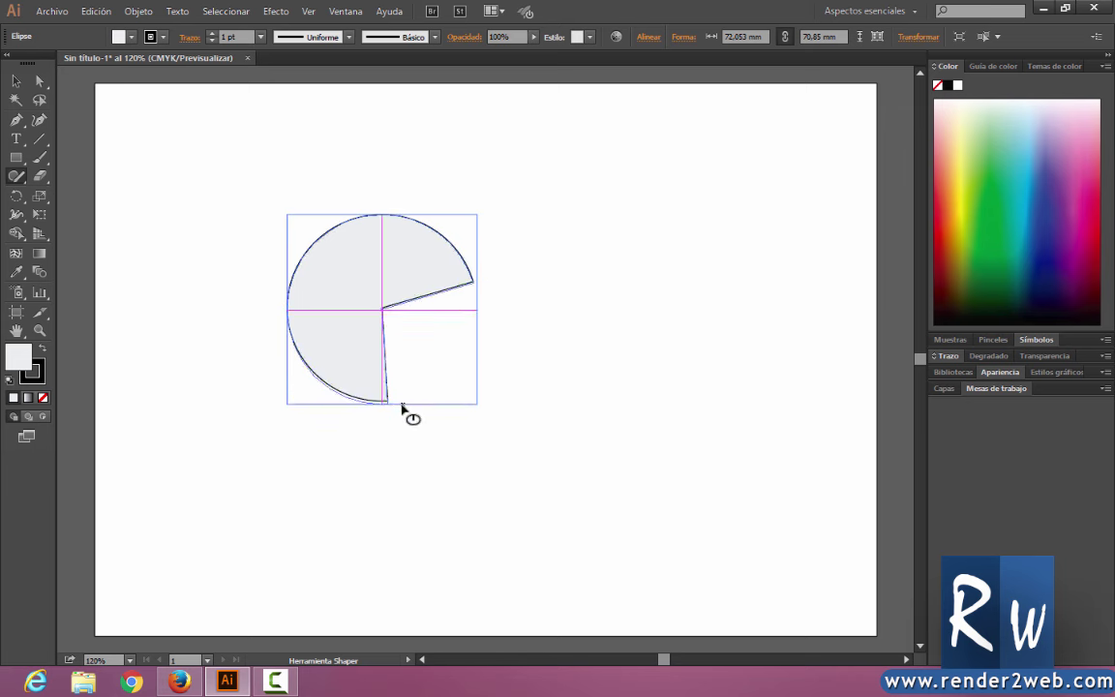
key("ctrl+z")
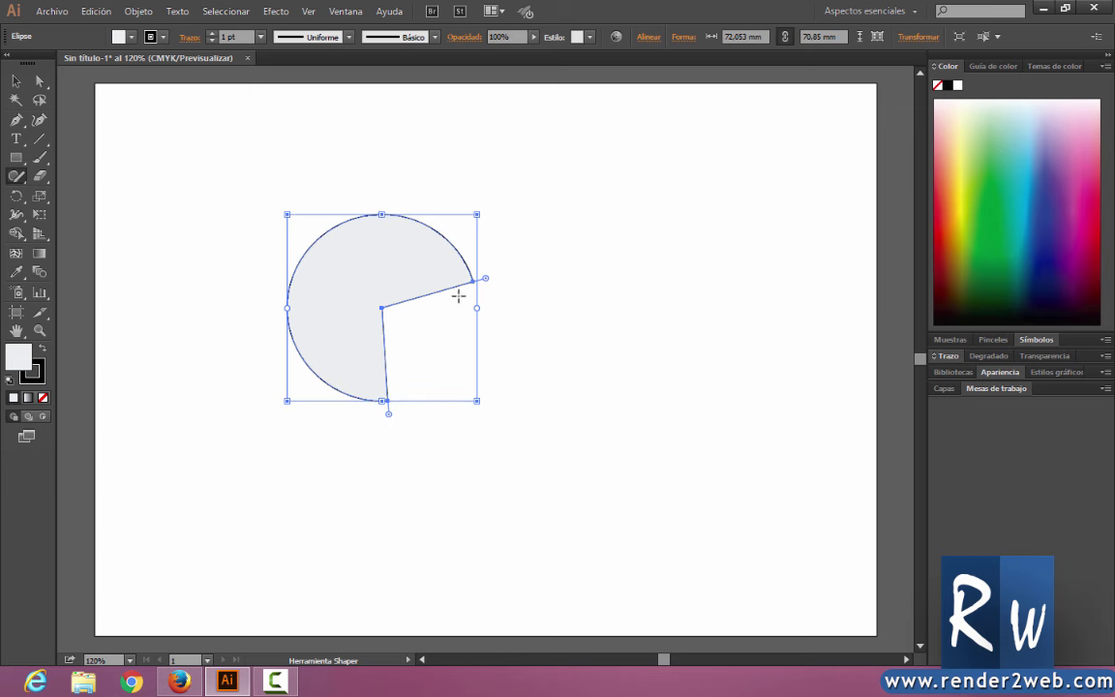
Sketch a square right of the pie and drag it onto the wedge's inner corner.
mouse_move(542, 285)
left_mouse_down()
mouse_move(645, 354)
mouse_move(545, 285)
left_mouse_up()
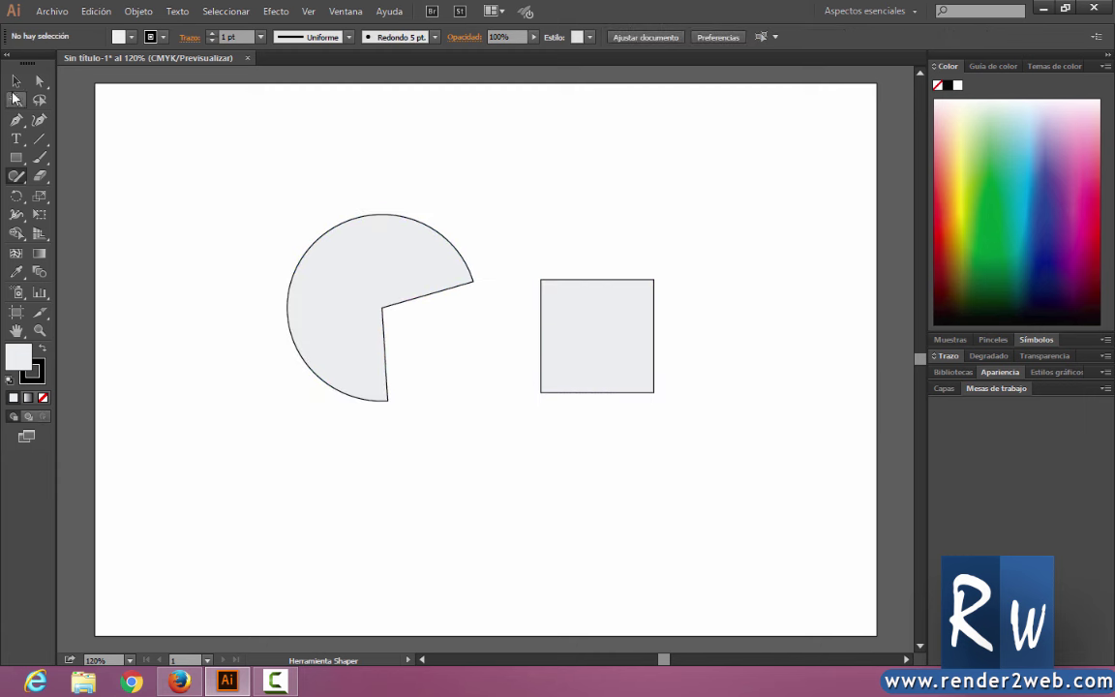
left_click(586, 334)
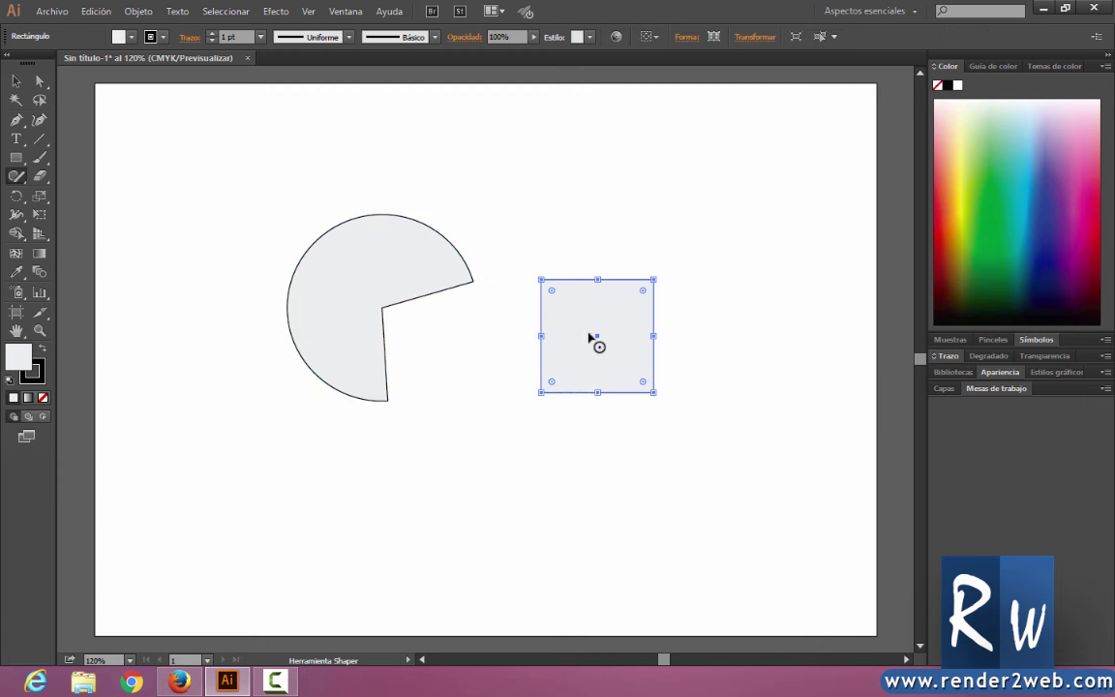
left_click_drag(617, 316, 402, 297)
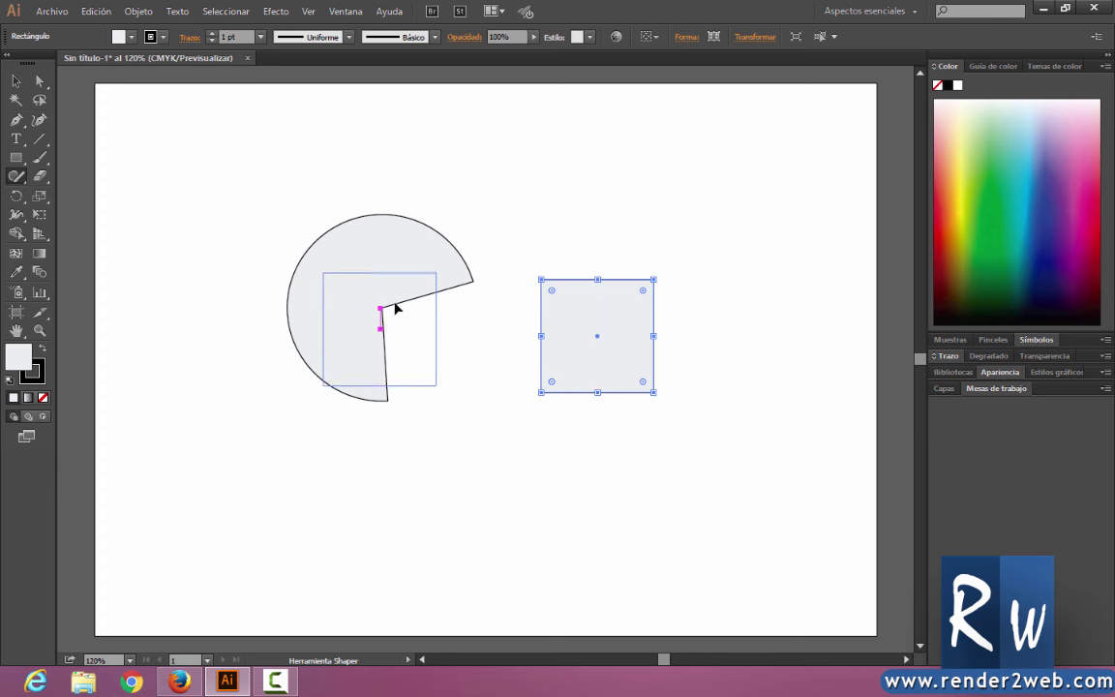
left_click_drag(402, 297, 403, 294)
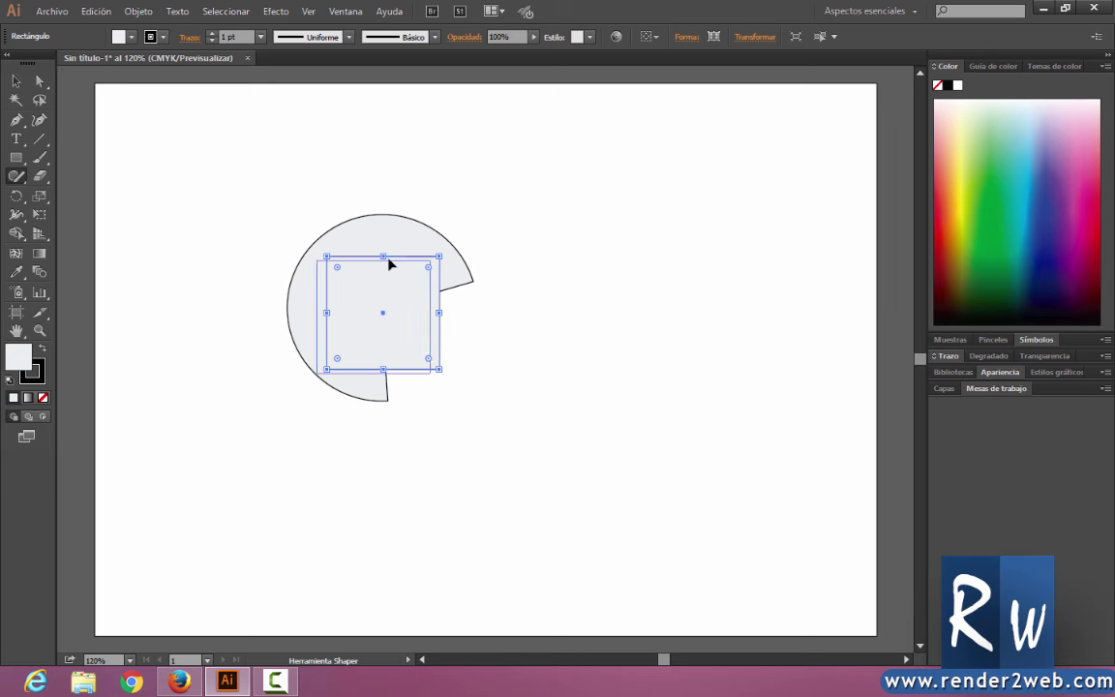
Nudge the square left and scribble across it to merge it into the pie.
left_click_drag(392, 257, 383, 257)
left_click(436, 203)
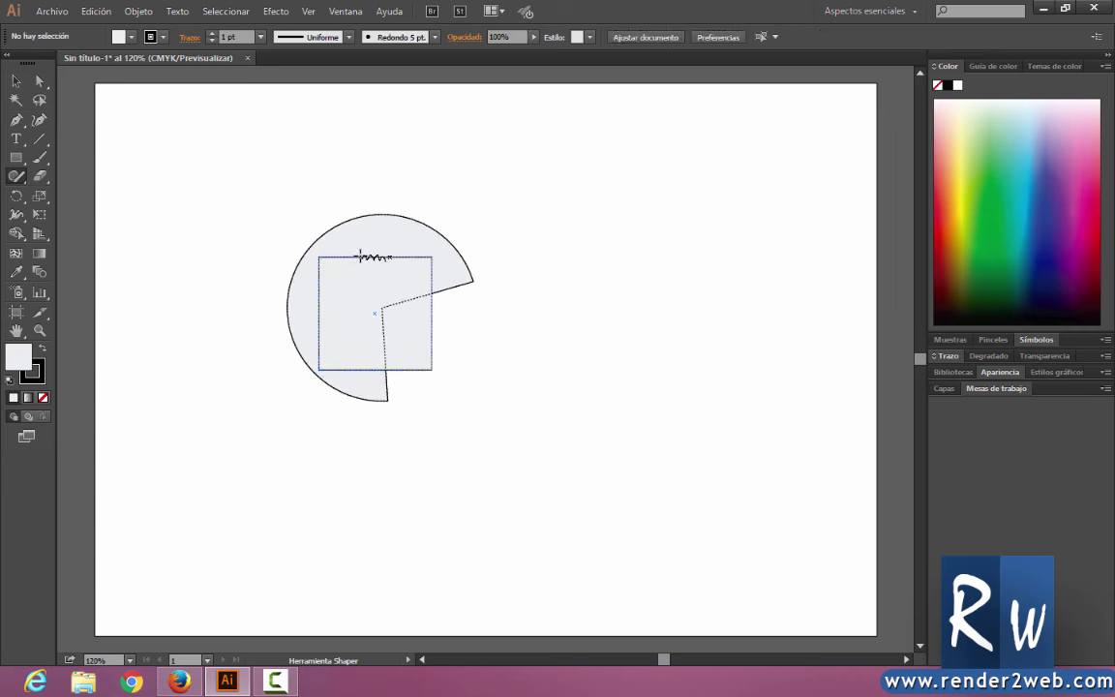
left_click_drag(388, 256, 383, 257)
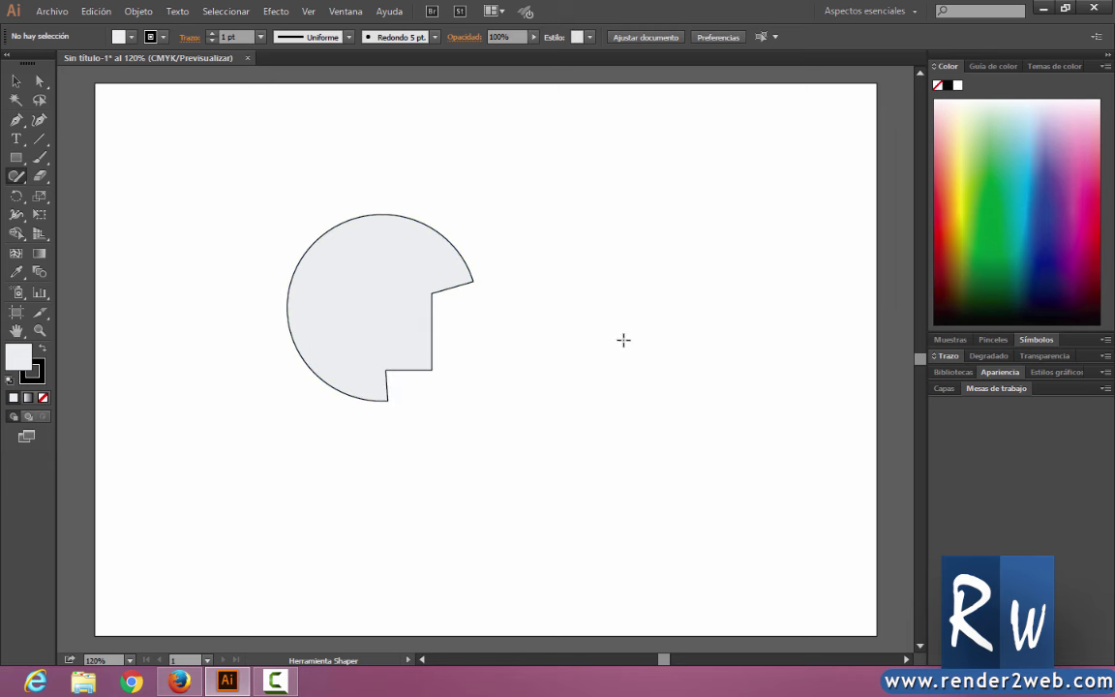
Shift the merged Shaper Group slightly up and to the left.
left_click(364, 233)
mouse_move(388, 243)
left_mouse_down()
mouse_move(525, 225)
mouse_move(393, 200)
left_mouse_up()
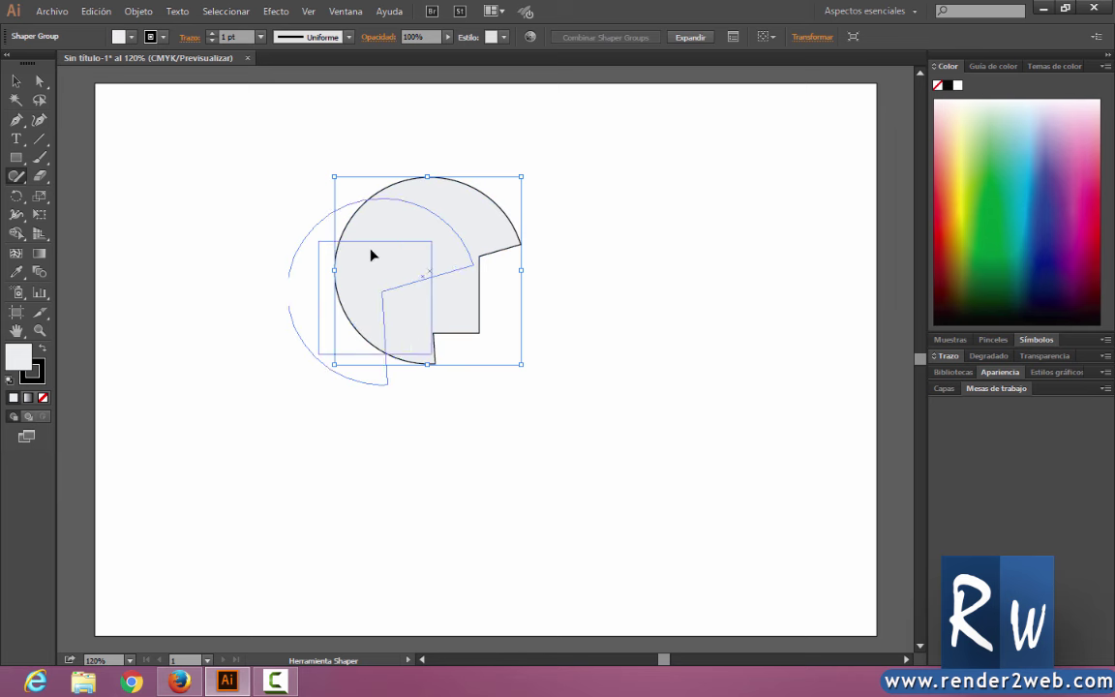
left_click_drag(421, 237, 343, 265)
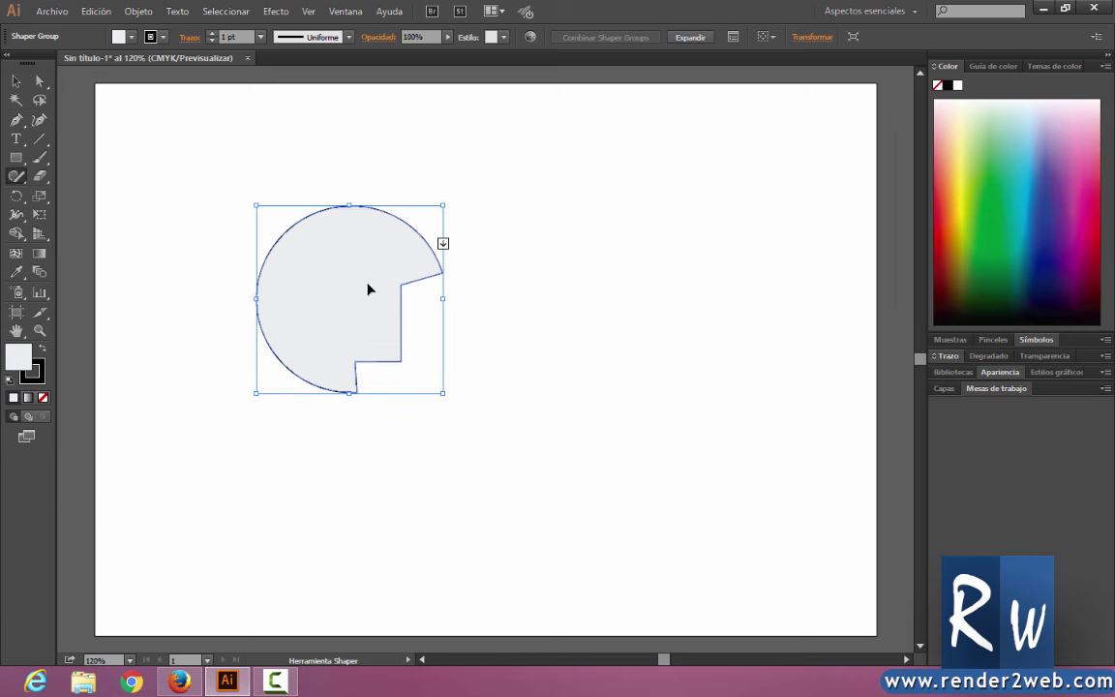
left_click(444, 244)
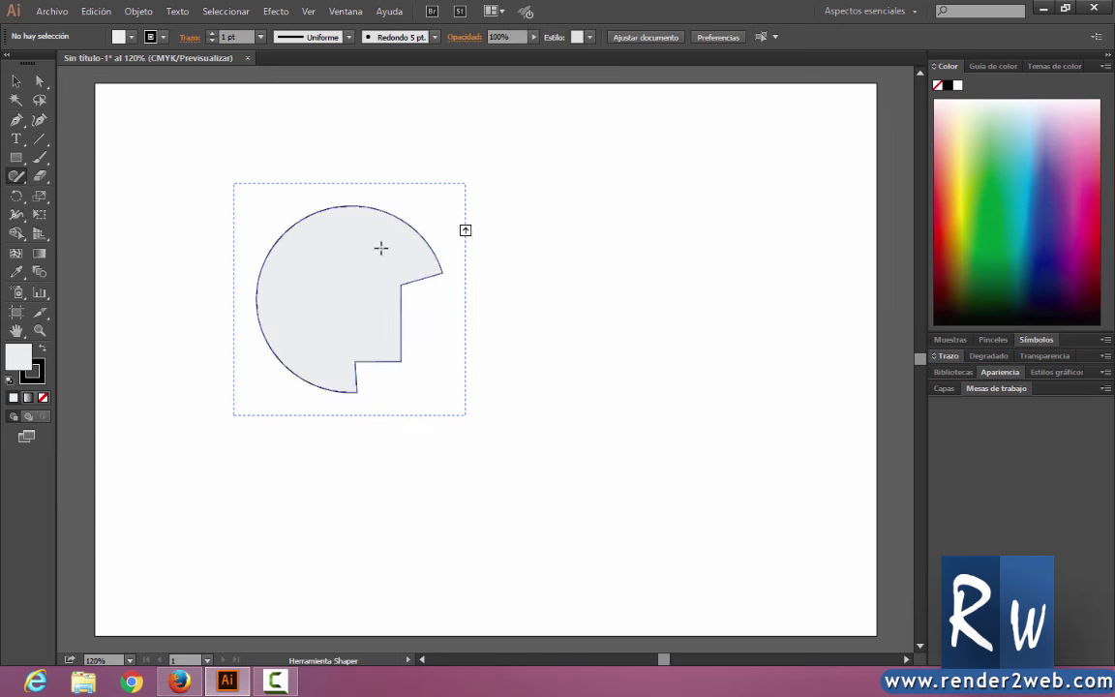
Undo an accidental scribble cut, then select the group's inner rectangle and circle.
left_click_drag(386, 244, 455, 251)
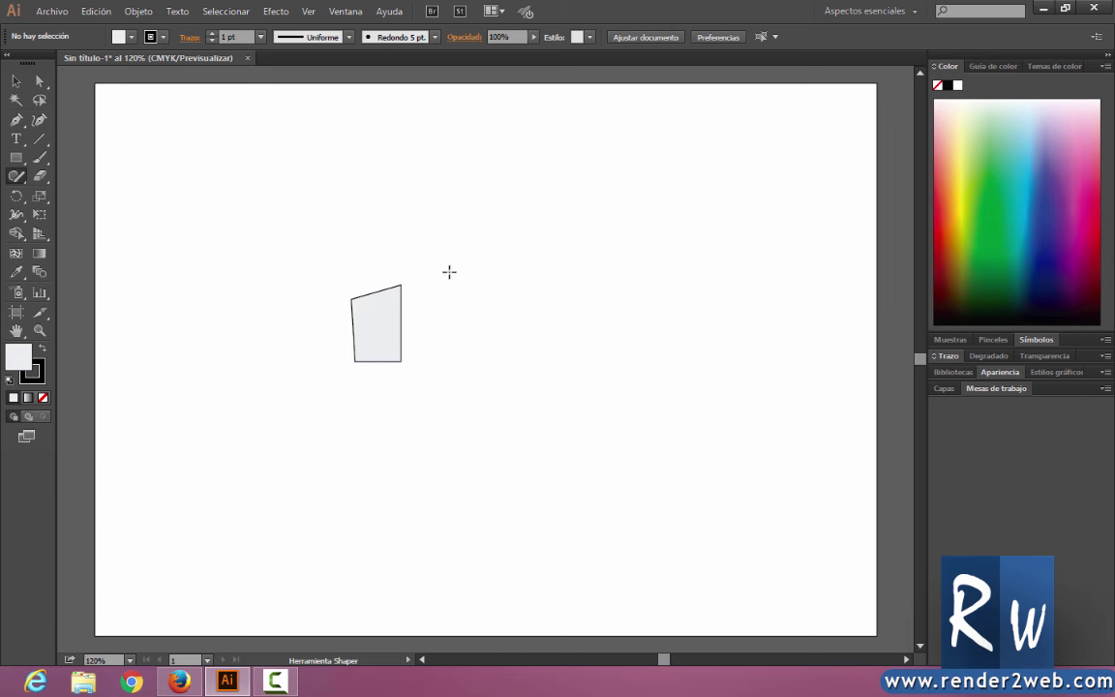
key("ctrl+z")
left_click(438, 242)
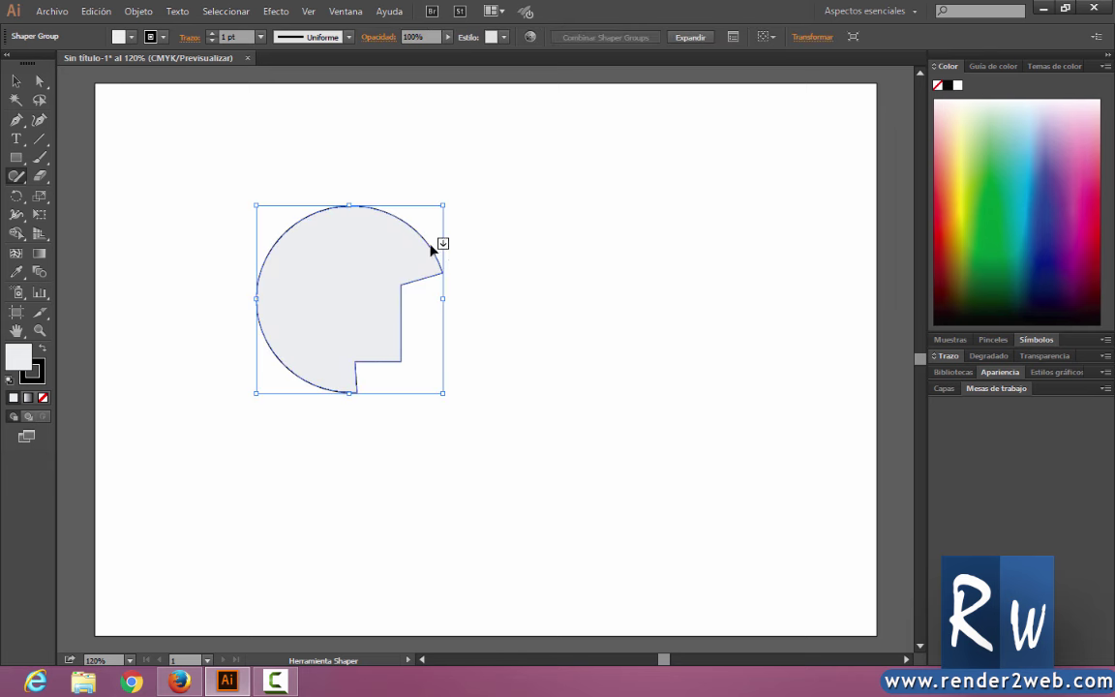
left_click(443, 244)
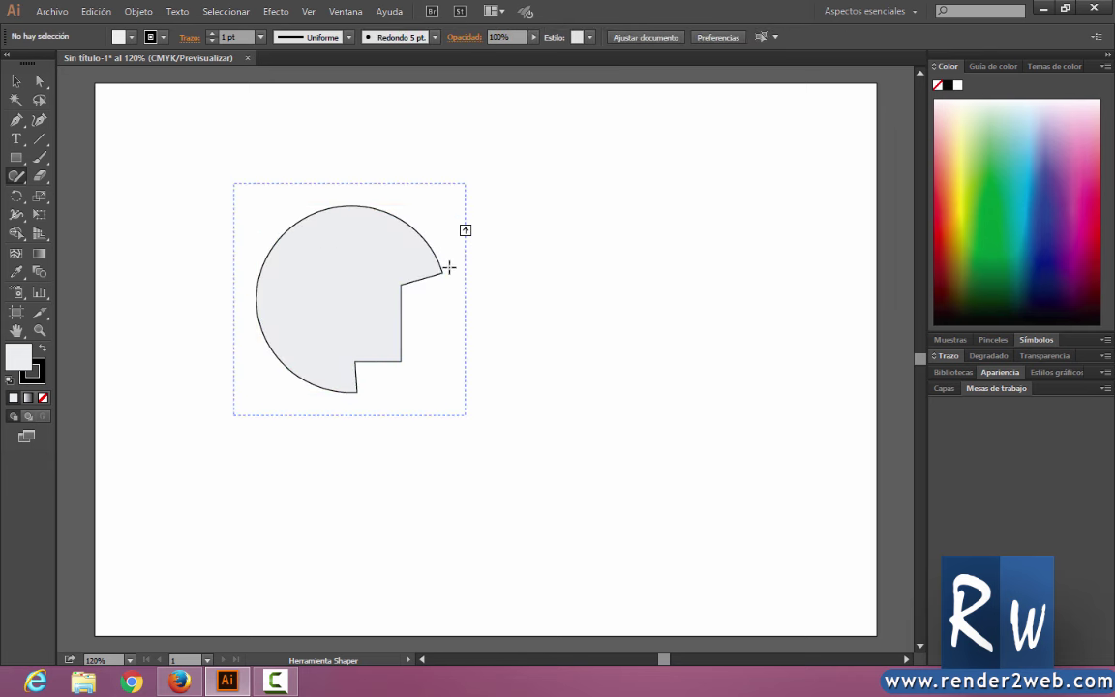
left_click(366, 263)
left_click(365, 234)
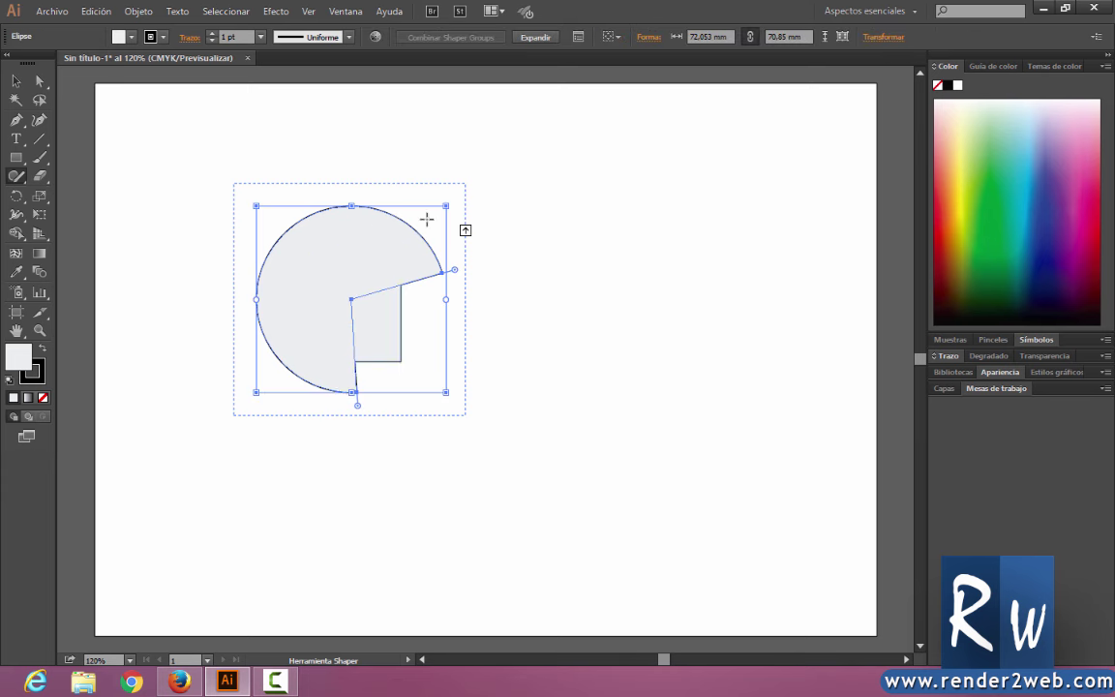
Fill the merged Shaper Group with dark blue from the Color panel spectrum.
left_click(466, 231)
left_click(374, 228)
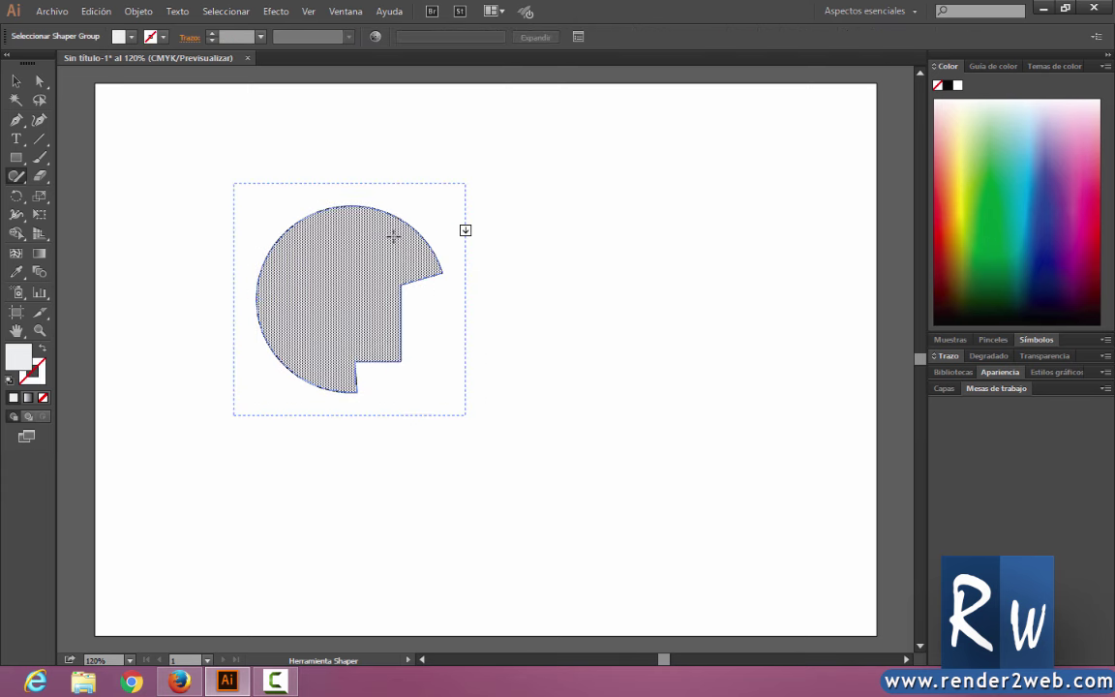
left_click(954, 190)
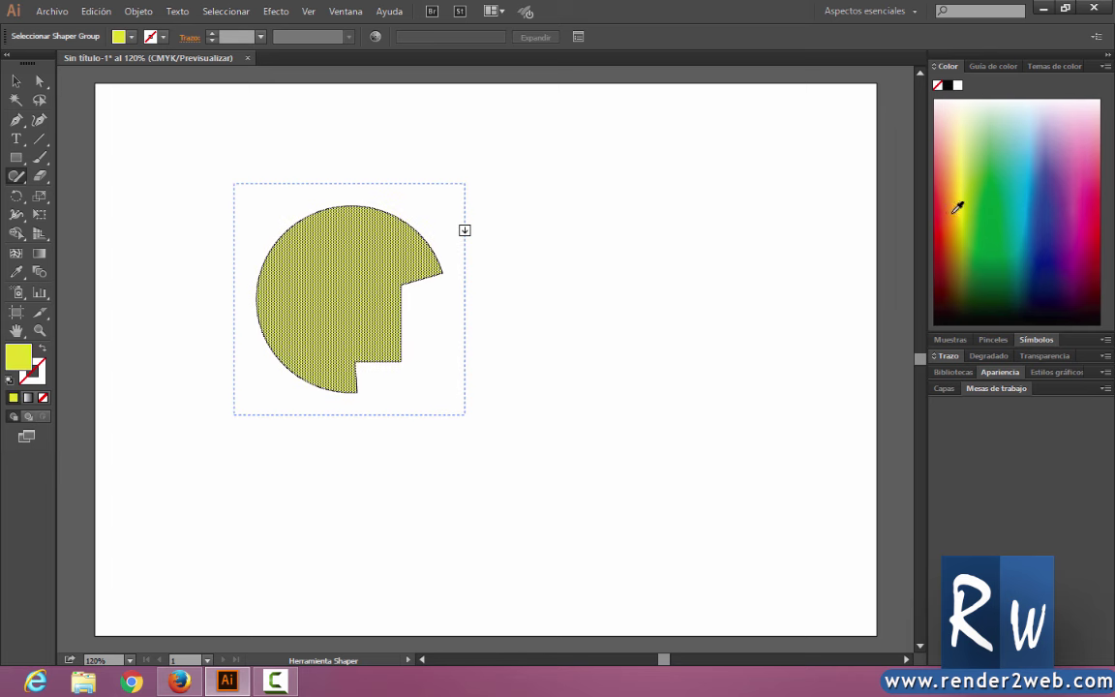
left_click(1038, 247)
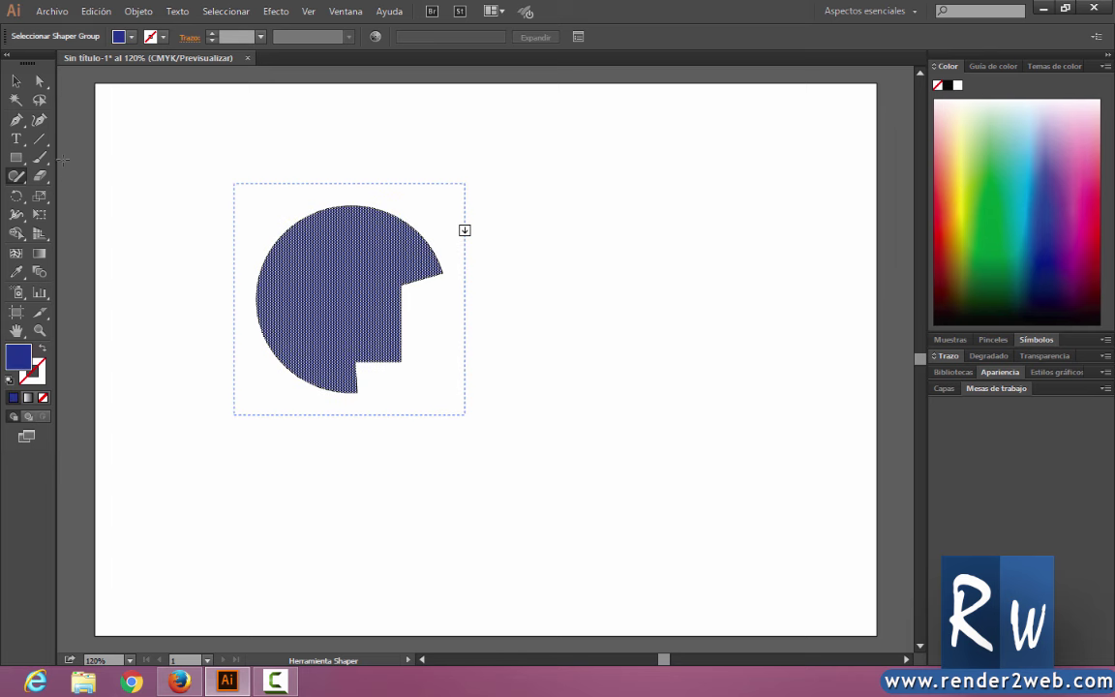
left_click(16, 176)
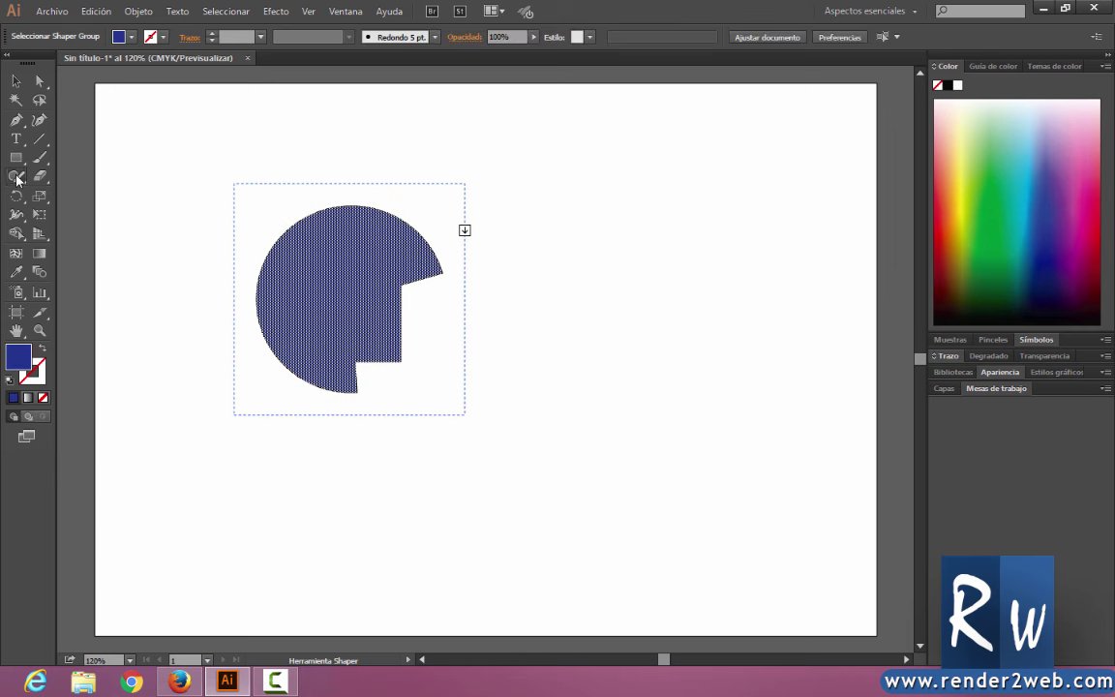
Move and shrink the inner square within the blue Shaper Group.
left_click(466, 230)
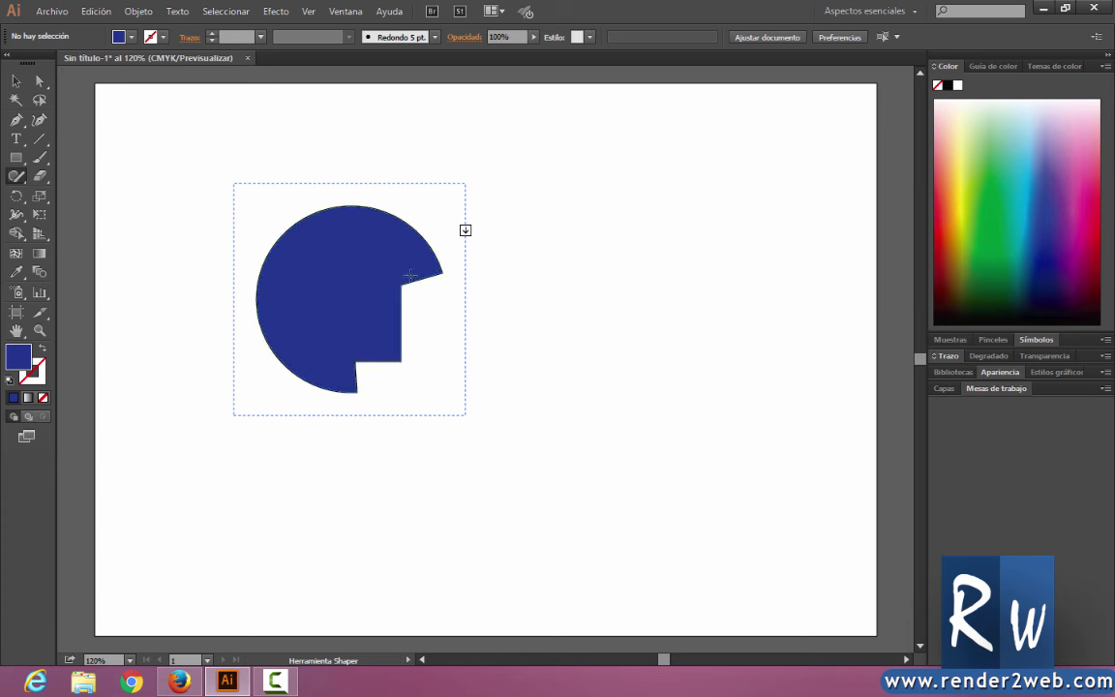
left_click(367, 318)
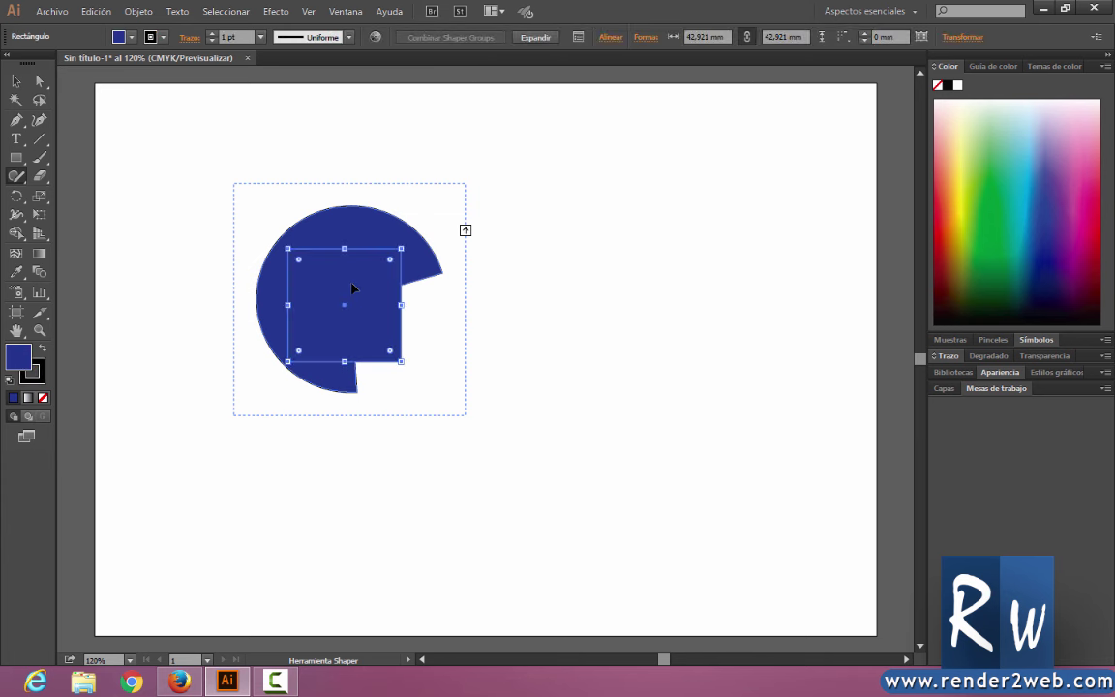
left_click_drag(352, 284, 377, 299)
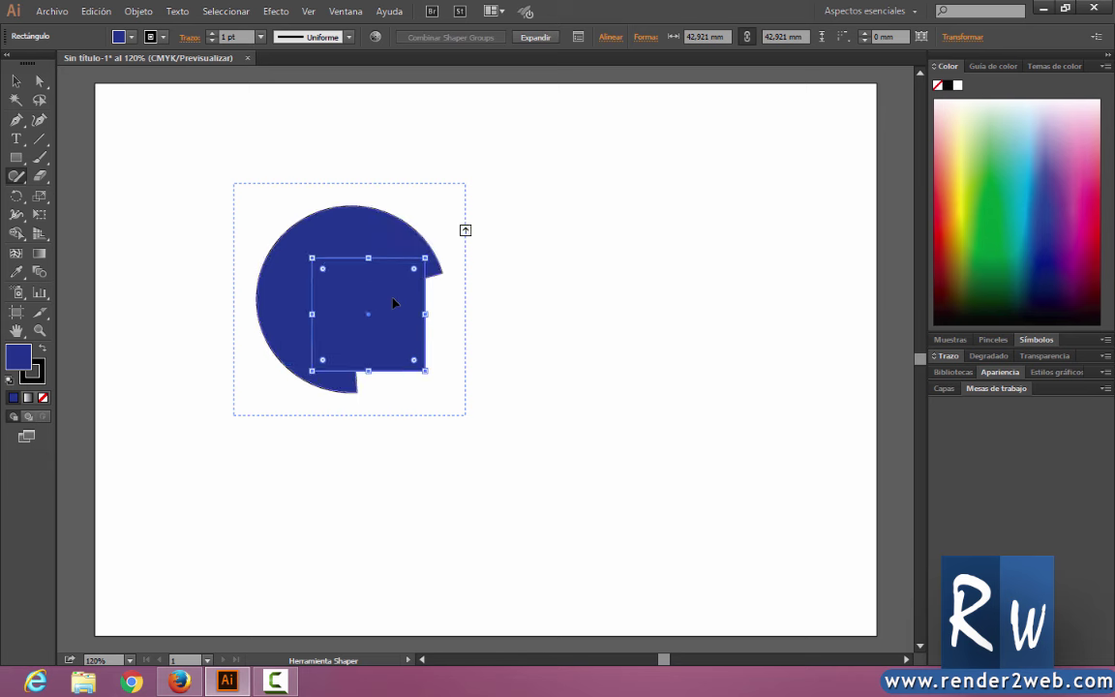
left_click_drag(393, 303, 382, 296)
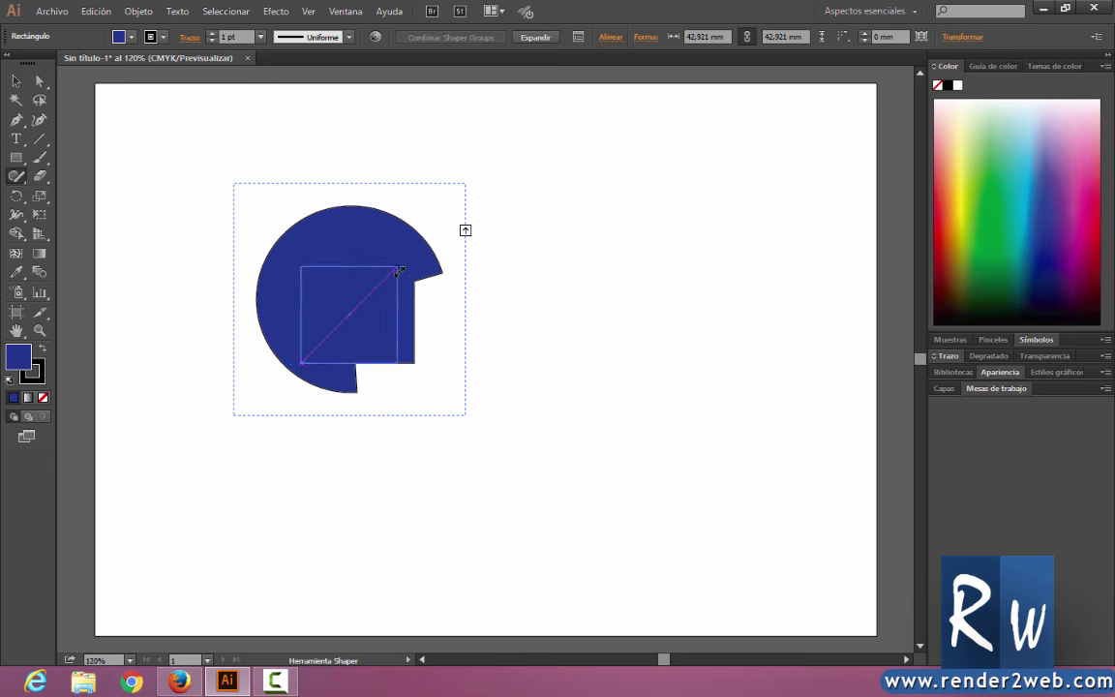
left_click_drag(414, 249, 371, 297)
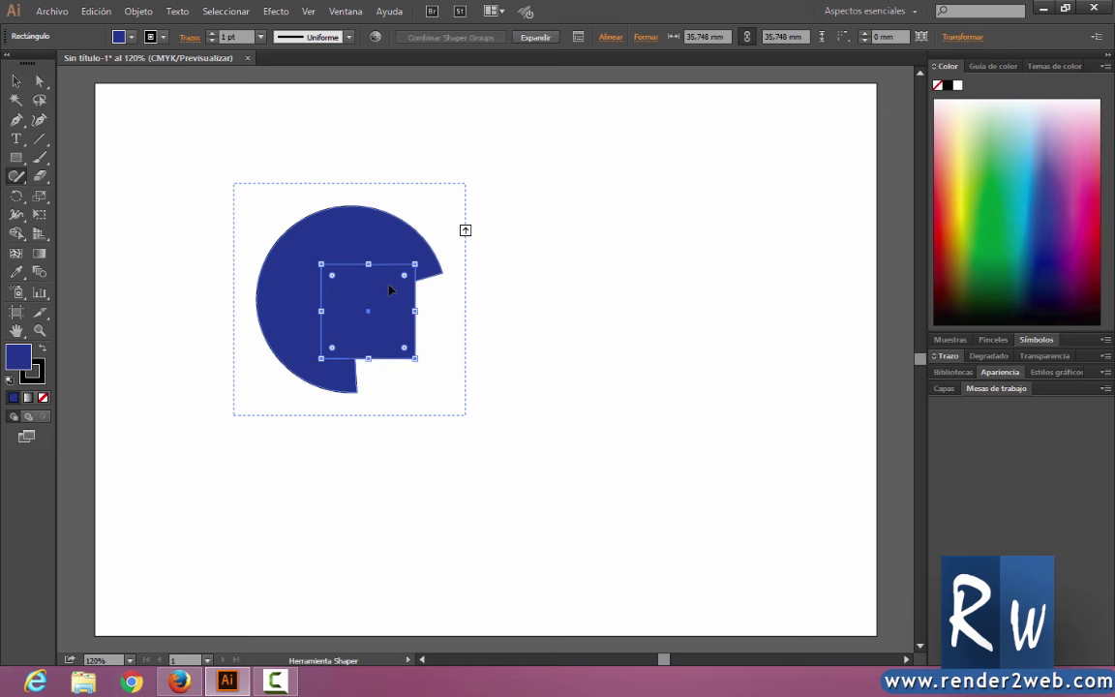
Round the inner square's corners to 6.97 mm and reselect the whole group.
left_click_drag(404, 349, 398, 357)
left_click(366, 229)
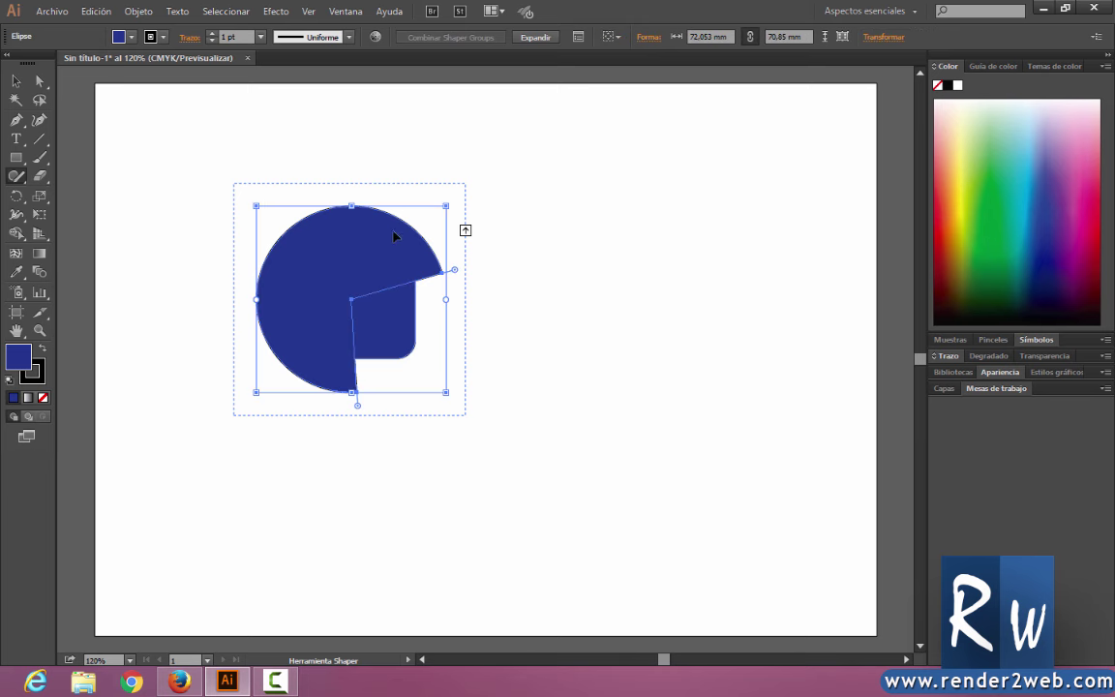
left_click(465, 230)
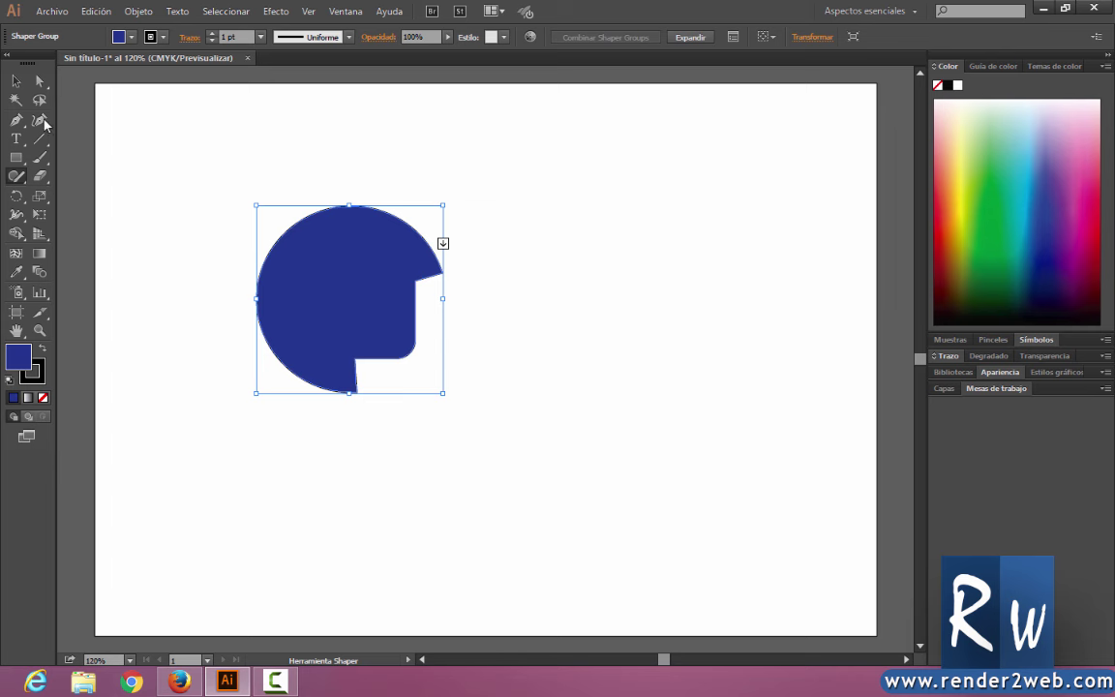
Delete the blue Shaper Group.
left_click(16, 81)
left_click(426, 393)
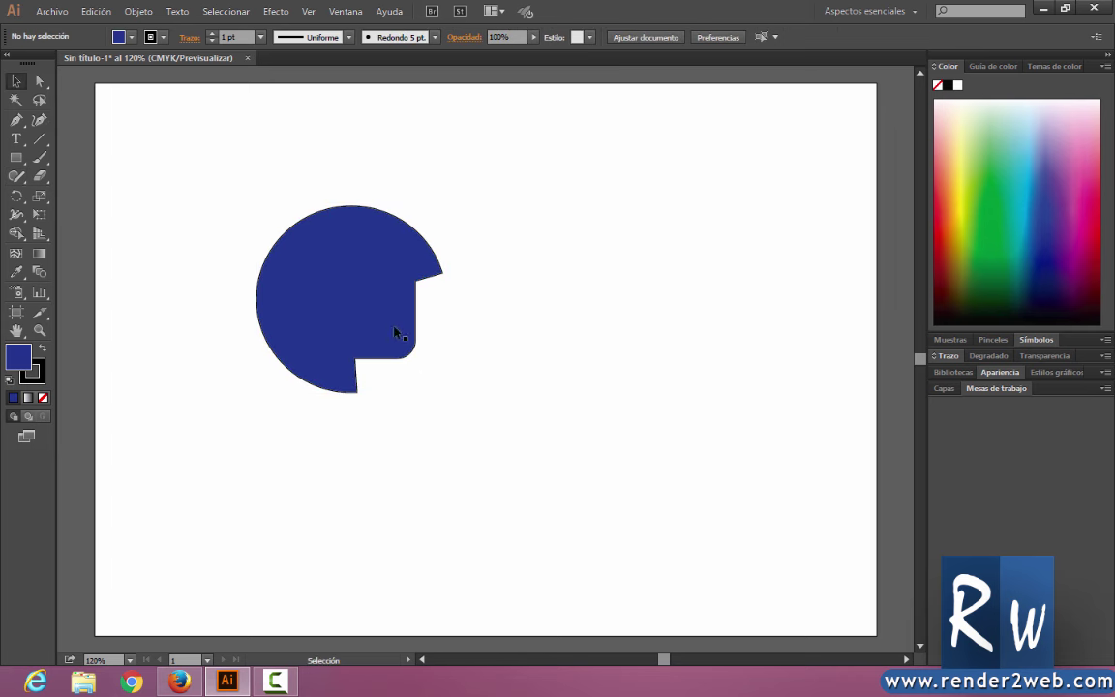
left_click(347, 264)
key("Delete")
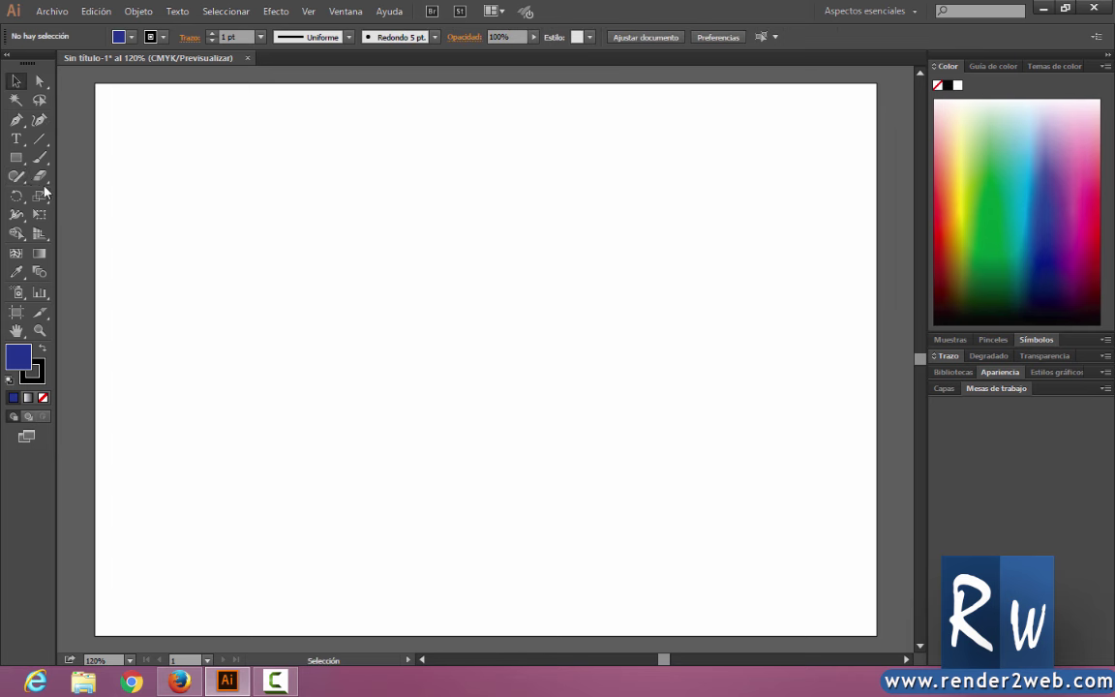
Sketch a new circle left of centre and a square to its right.
left_click(17, 176)
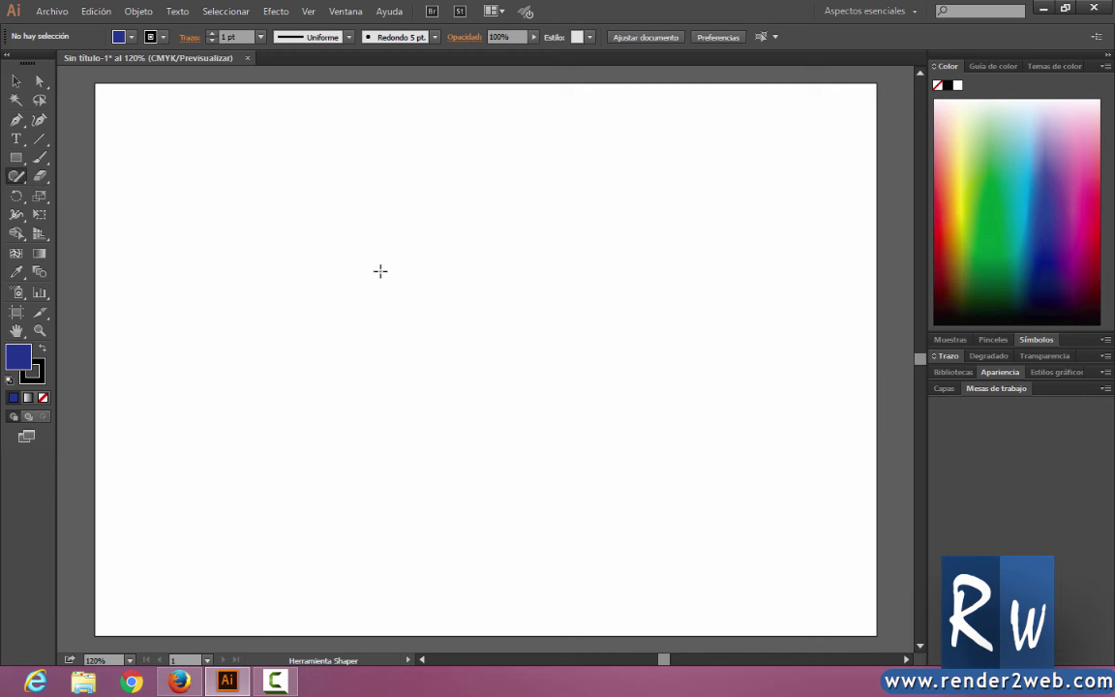
mouse_move(369, 219)
left_mouse_down()
mouse_move(408, 331)
mouse_move(393, 230)
left_mouse_up()
mouse_move(513, 220)
left_mouse_down()
mouse_move(579, 214)
mouse_move(518, 214)
left_mouse_up()
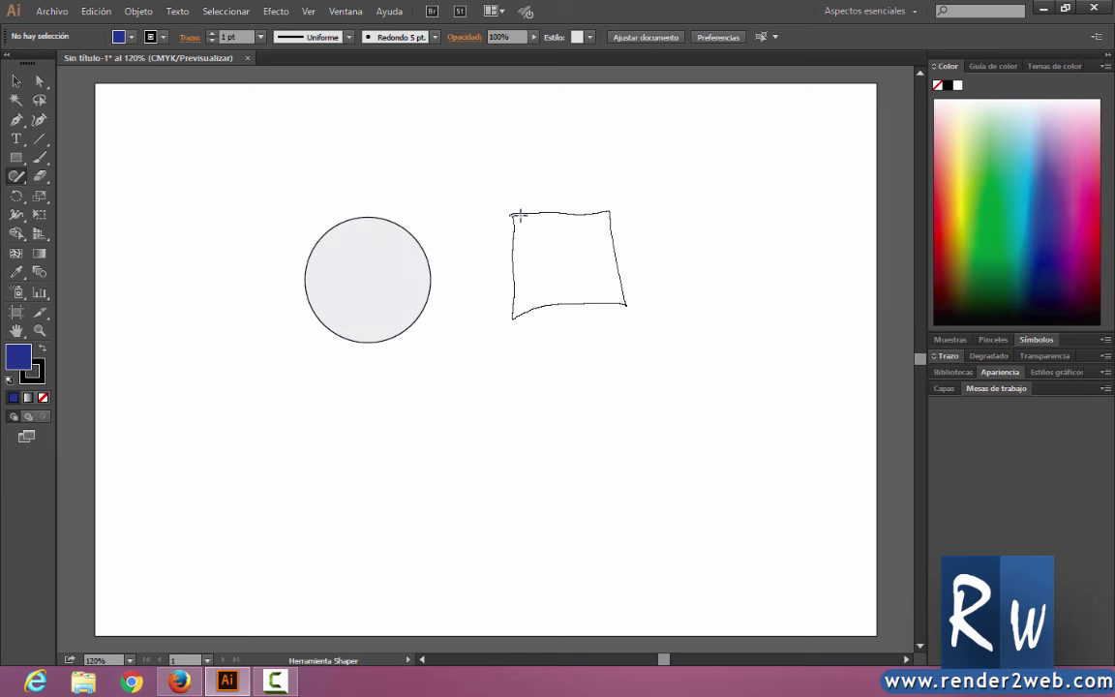
Shrink the square and move it over the circle's right side.
left_click(18, 85)
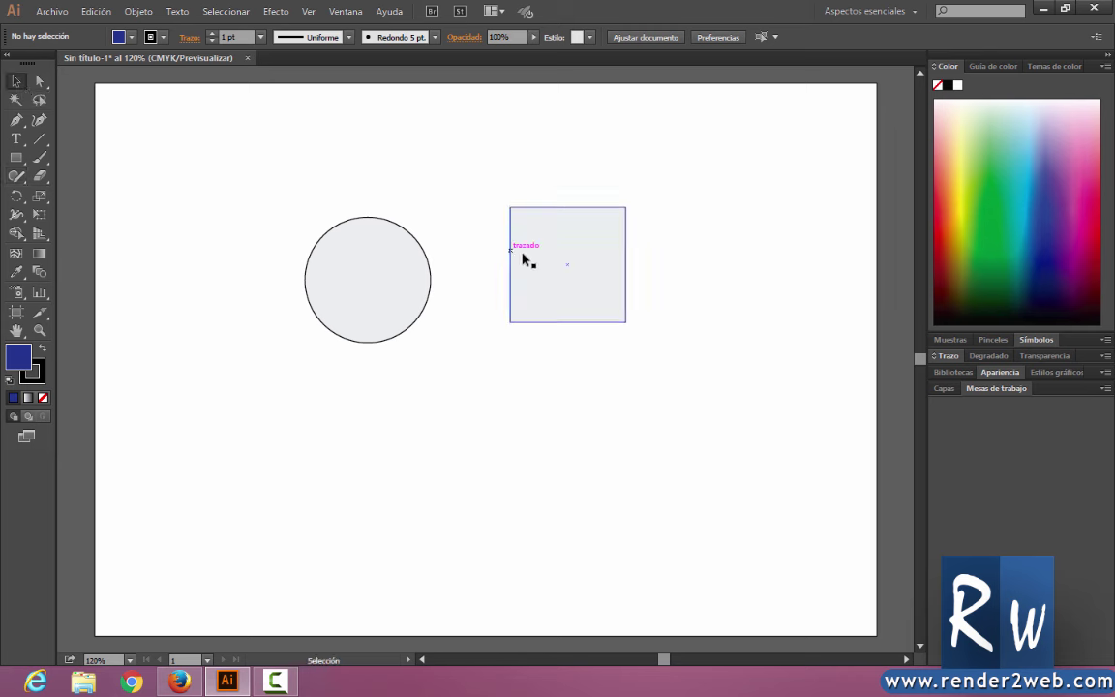
left_click(581, 263)
mouse_move(627, 207)
left_mouse_down()
mouse_move(596, 246)
mouse_move(420, 288)
left_mouse_up()
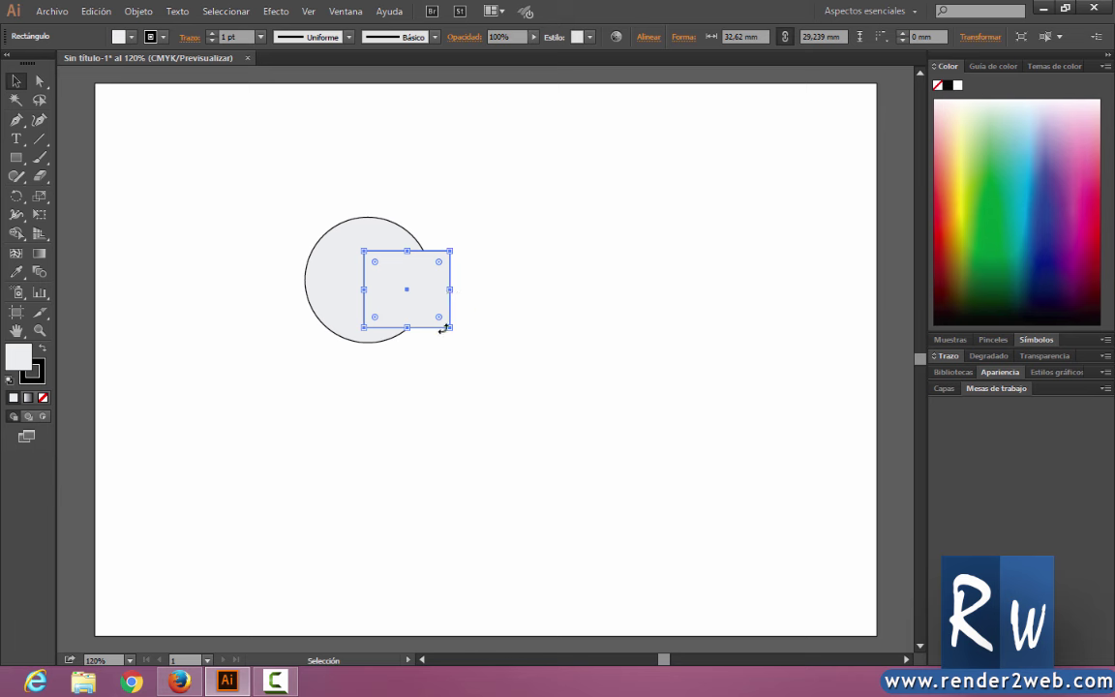
left_click(491, 307)
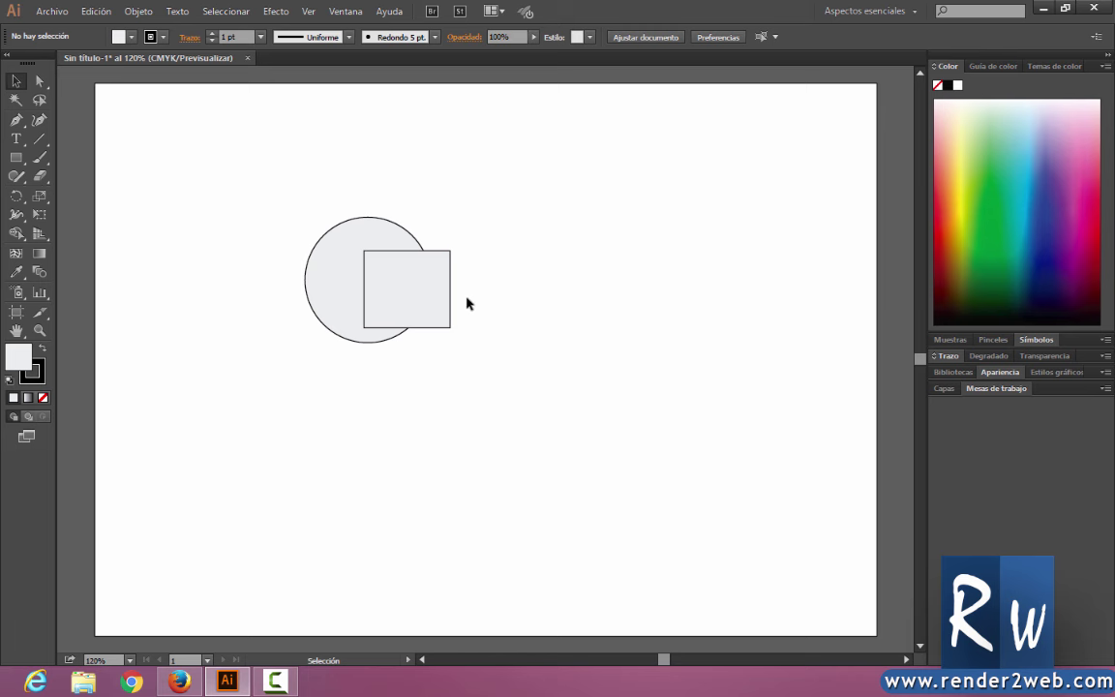
Scribble across the circle-square overlap with the Shaper tool to punch it out.
left_click(16, 175)
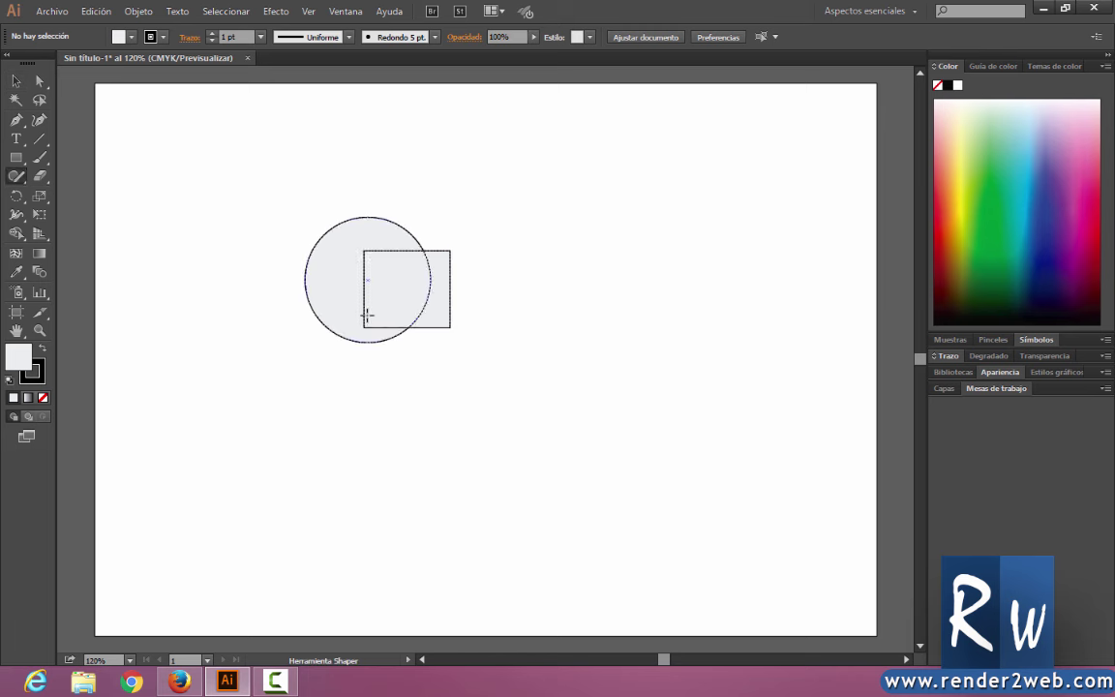
left_click_drag(382, 311, 388, 304)
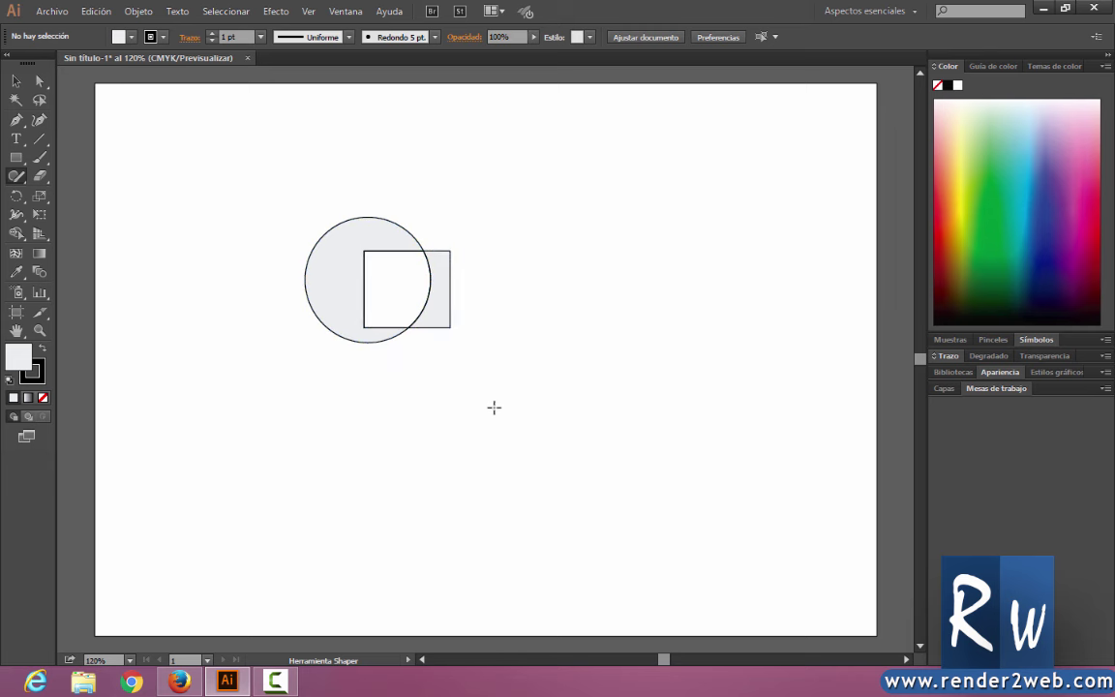
Fill the circle face lime green and the square's uncovered right part dark blue.
left_click(350, 282)
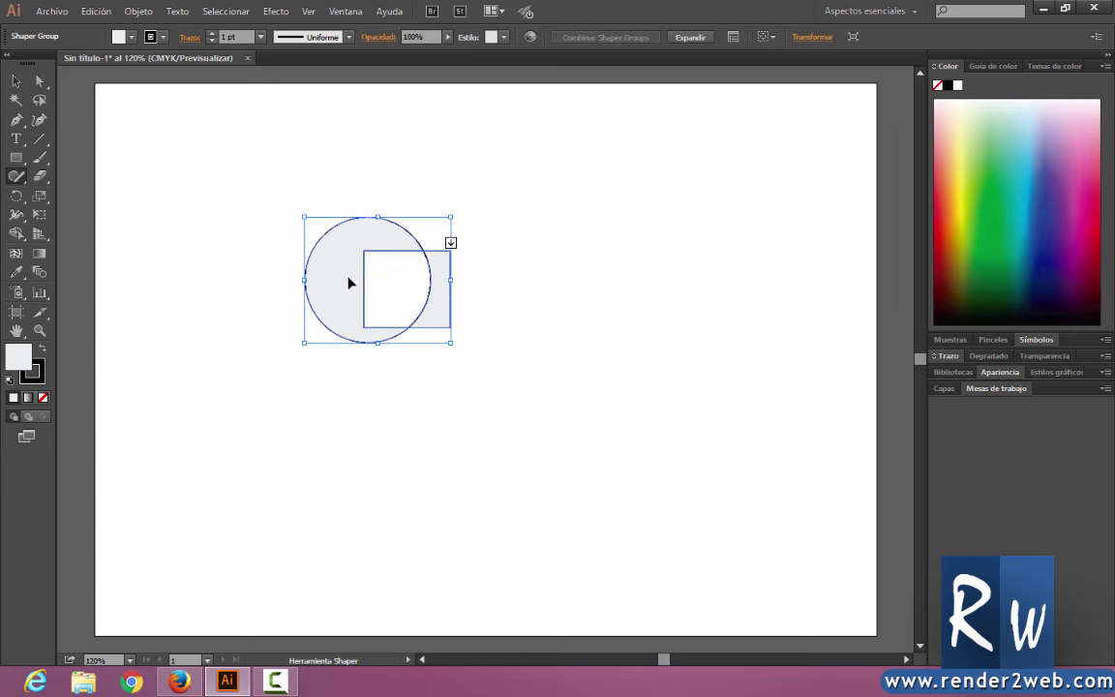
left_click(970, 204)
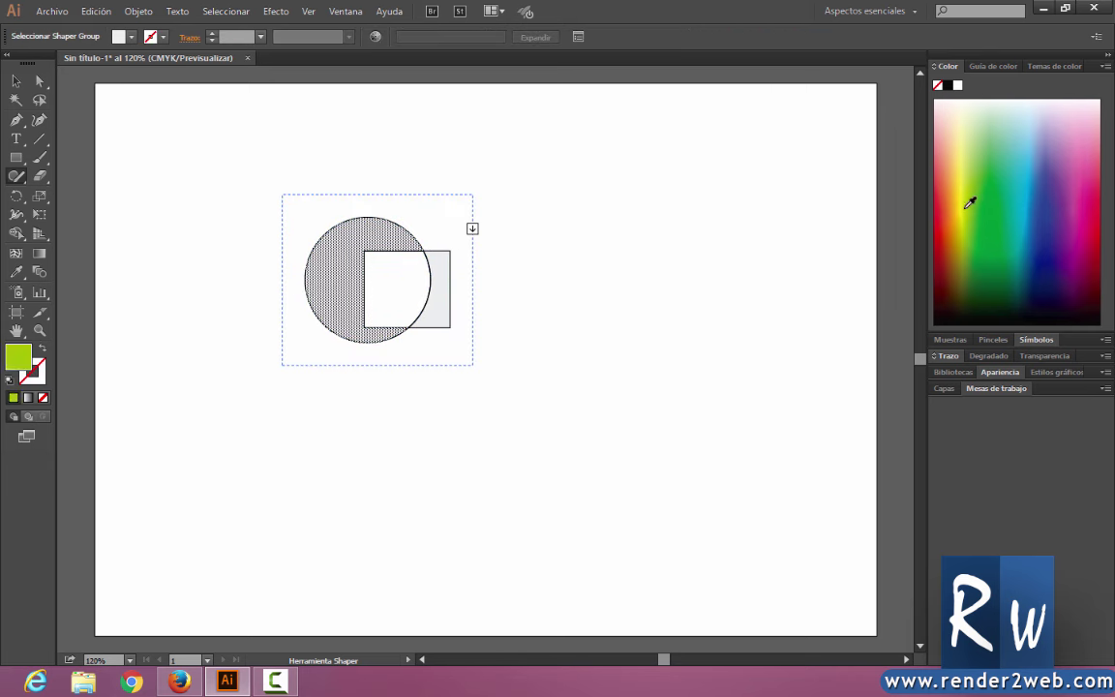
left_click(441, 264)
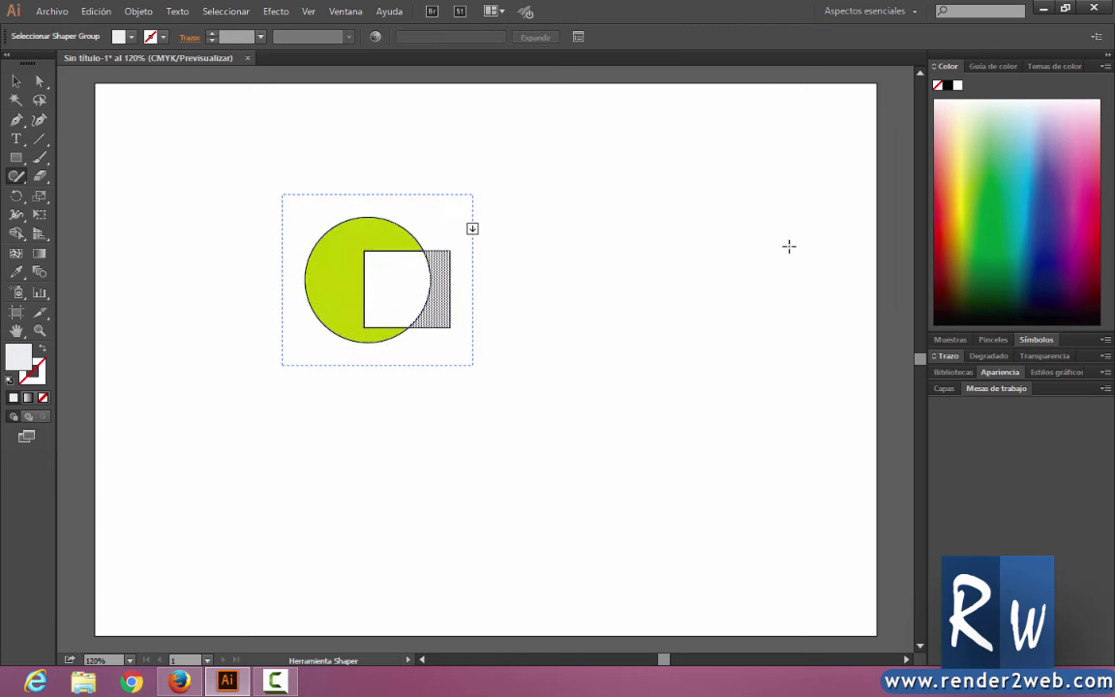
left_click(1054, 254)
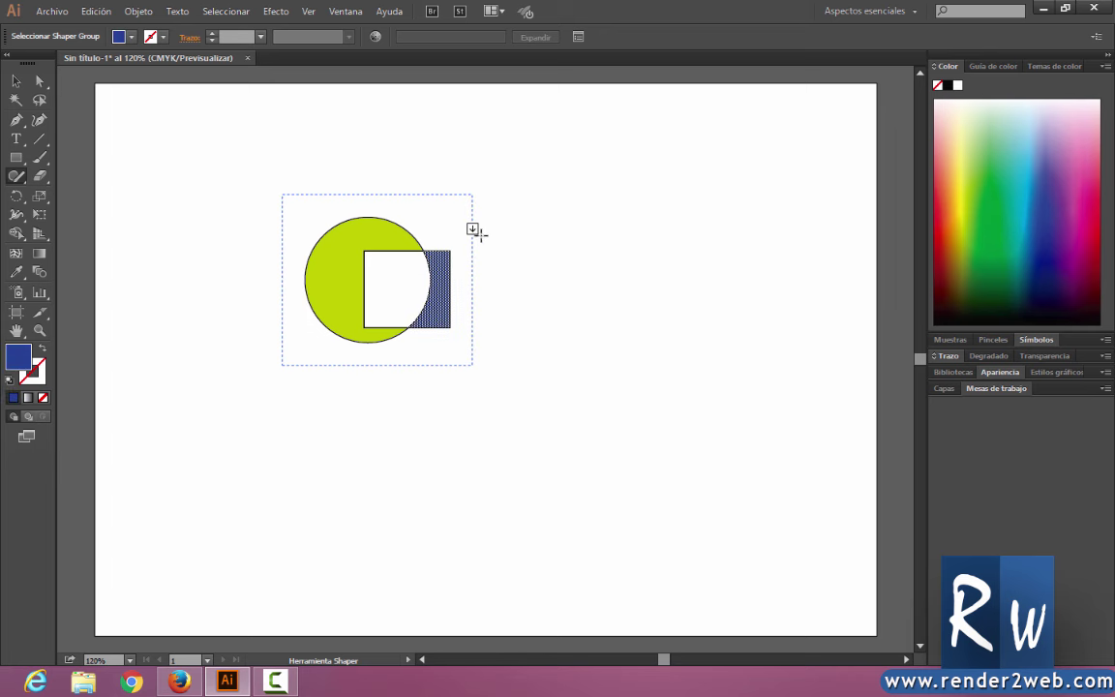
Toggle selection of the green face and whole group to review the colours.
key("ctrl+shift+a")
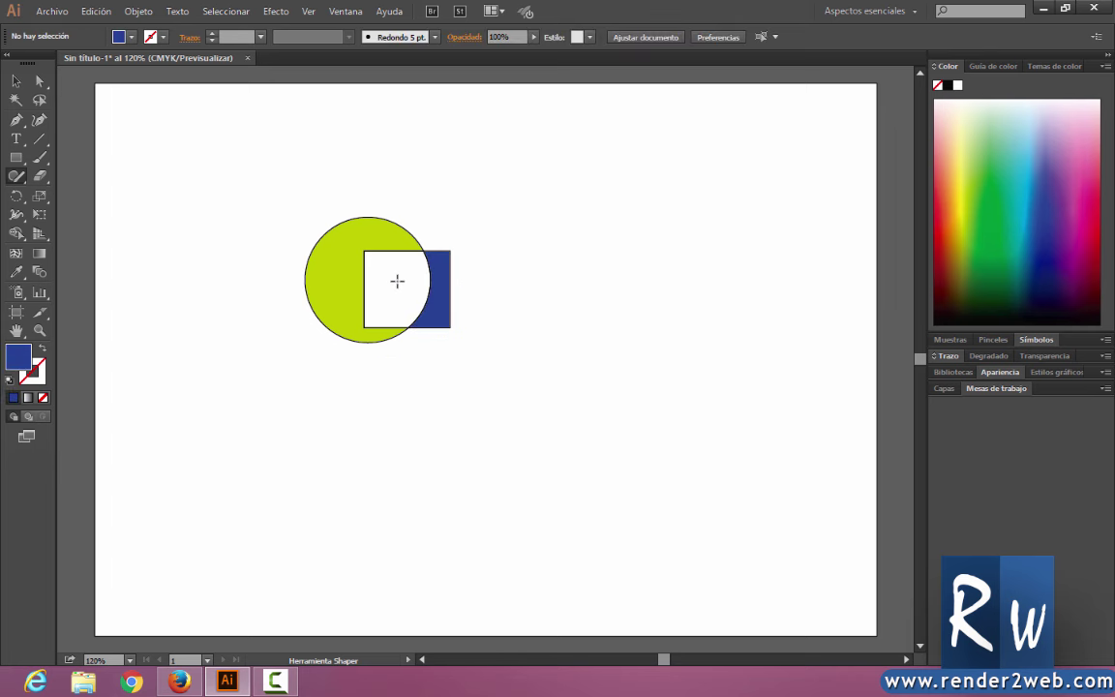
left_click(381, 235)
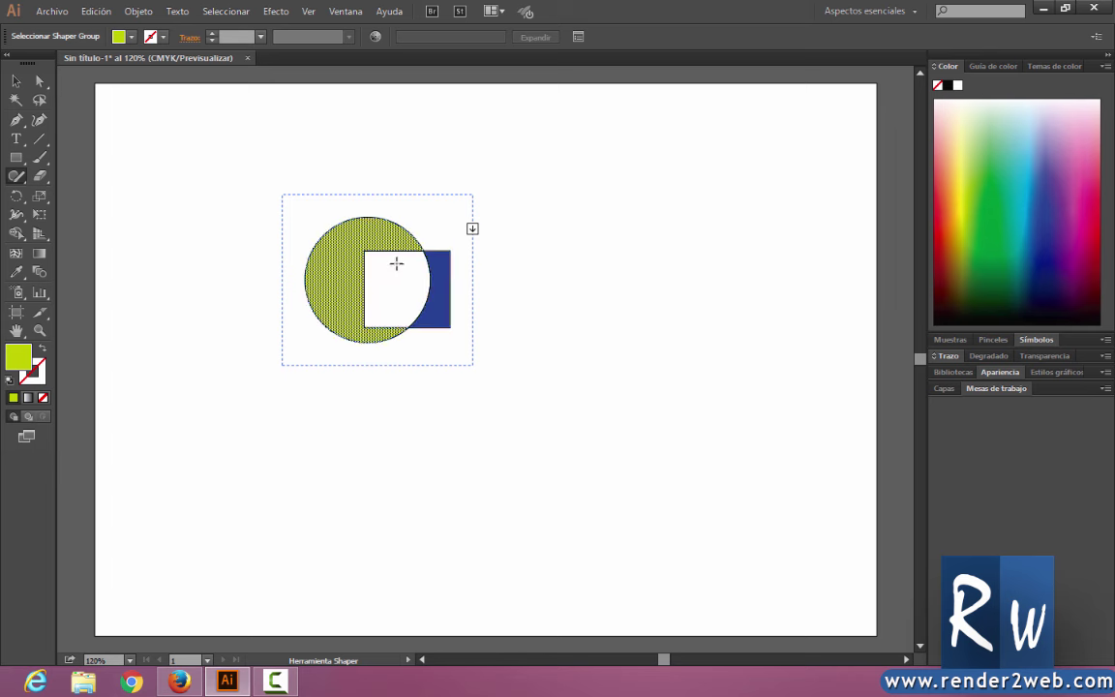
key("ctrl+shift+a")
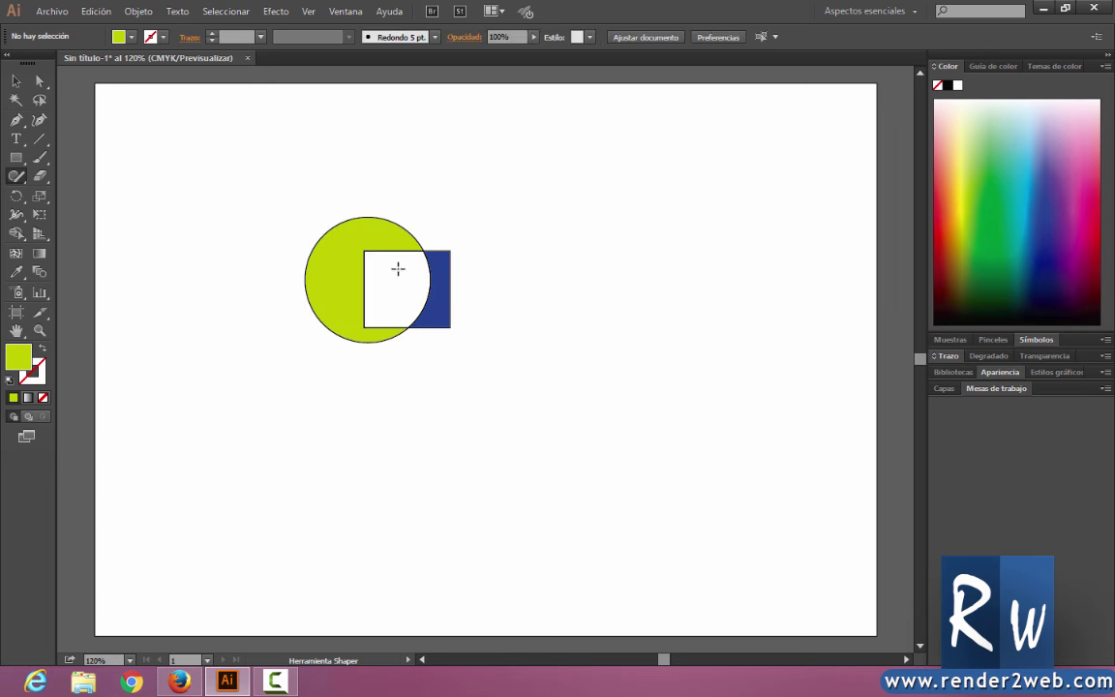
left_click(371, 226)
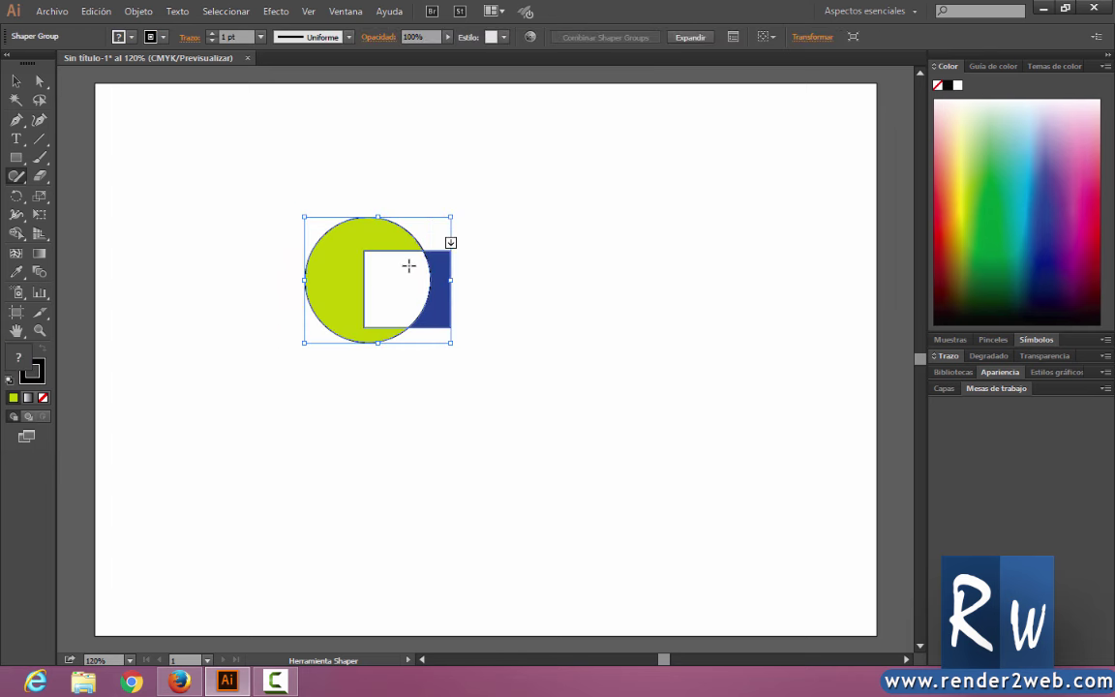
key("ctrl+shift+a")
Move the blue square inside the Shaper Group down-right so its cut-out overlap with the green circle shrinks, then deselect.
left_click(437, 264)
left_click(446, 275)
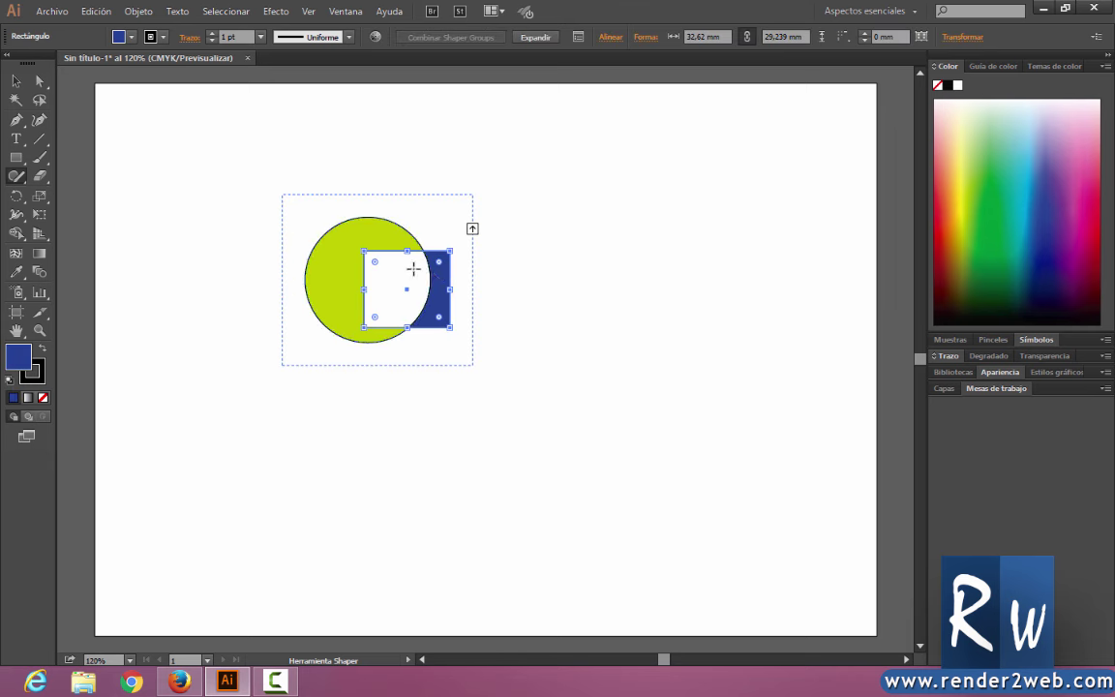
left_click(421, 271)
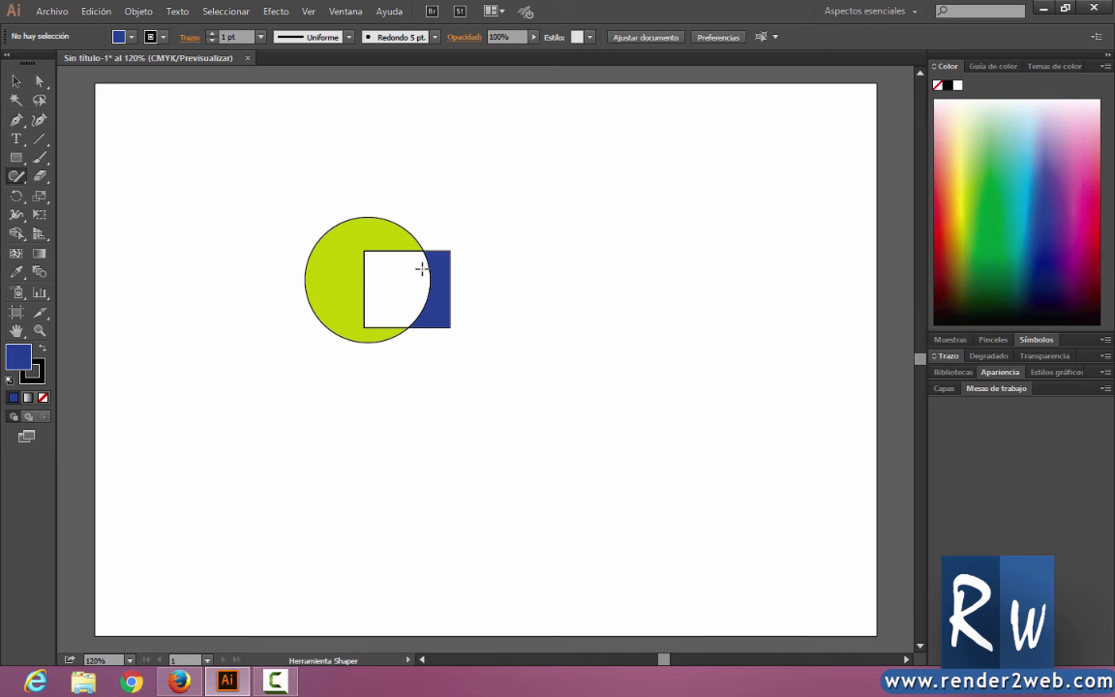
left_click(423, 262)
left_click(418, 263)
left_click_drag(441, 263, 470, 278)
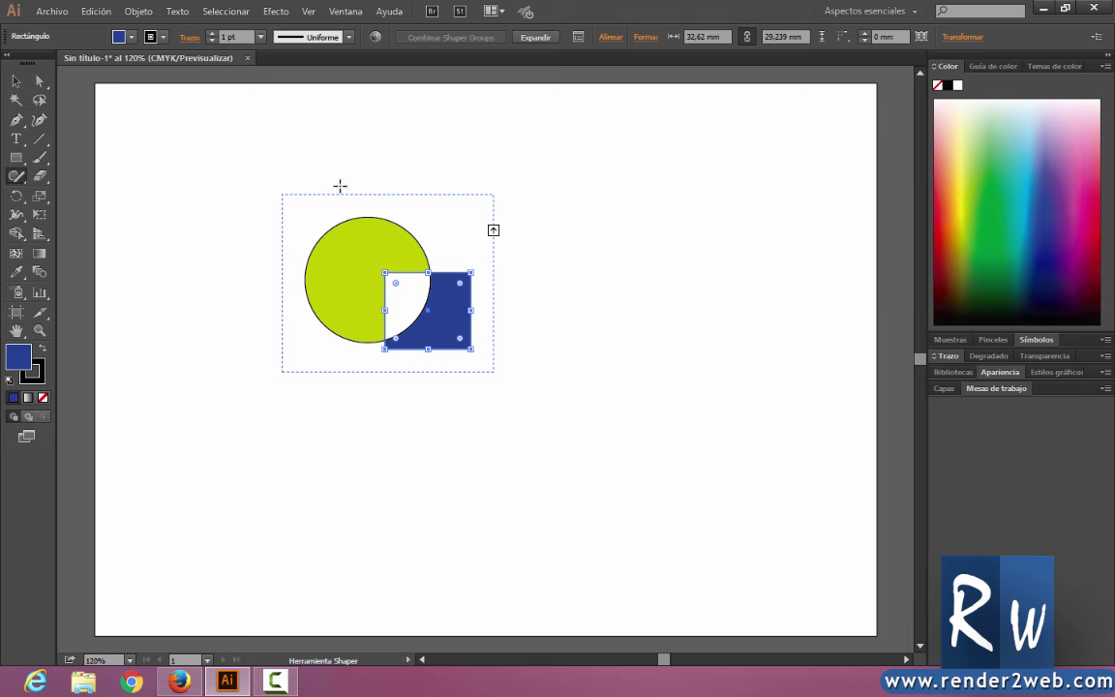
left_click(15, 80)
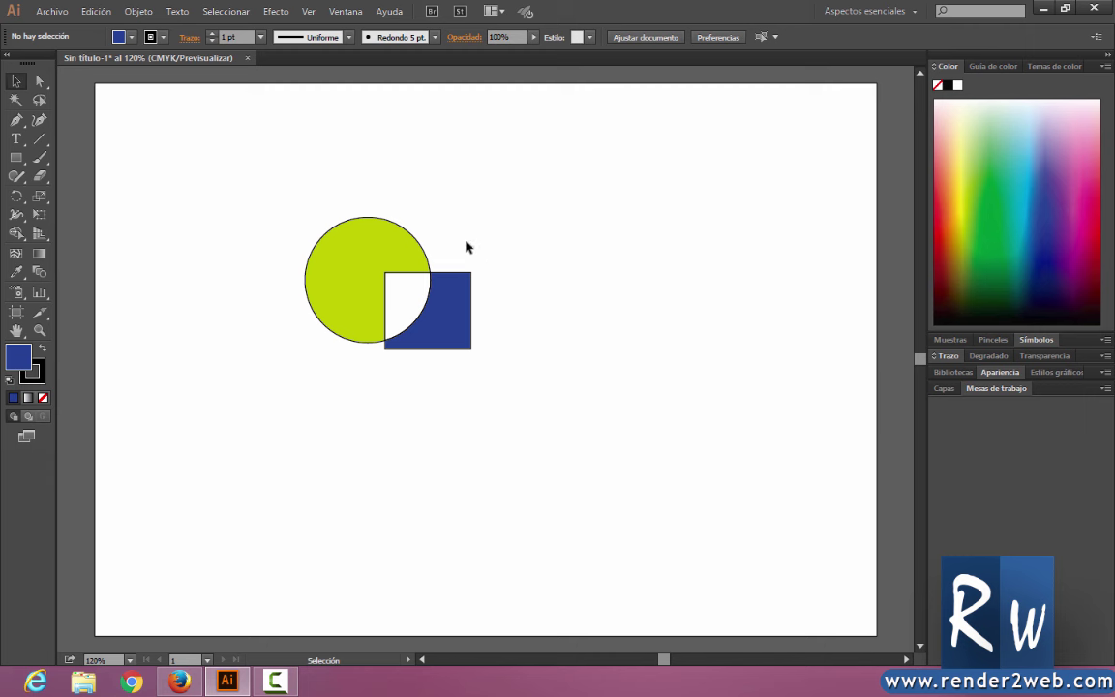
left_click(17, 176)
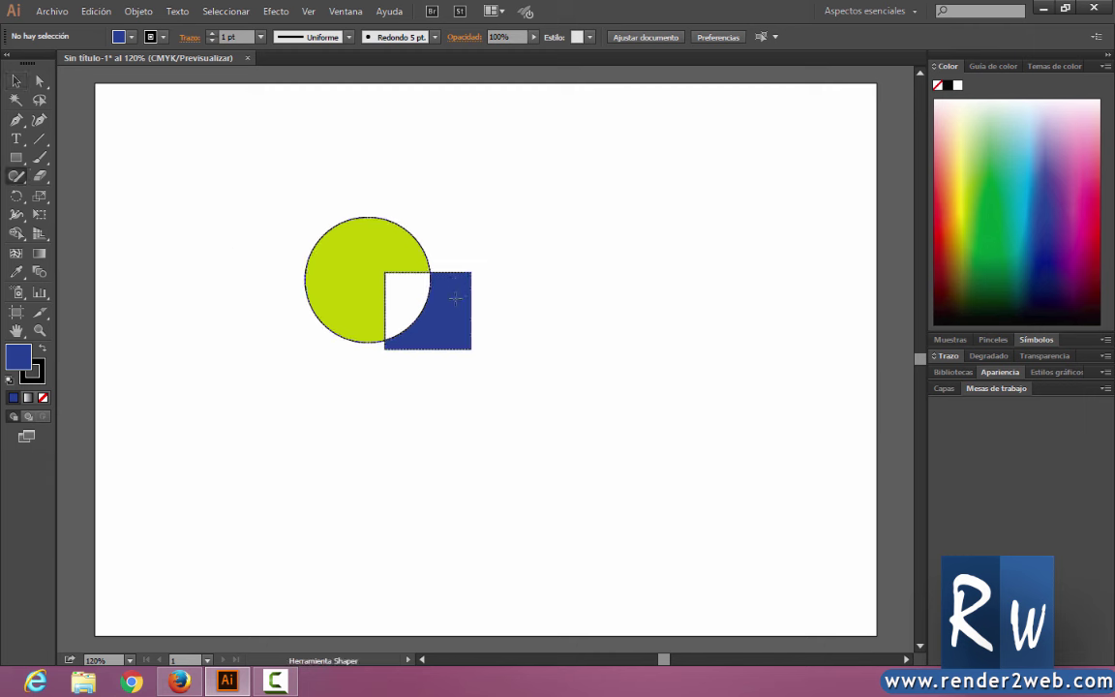